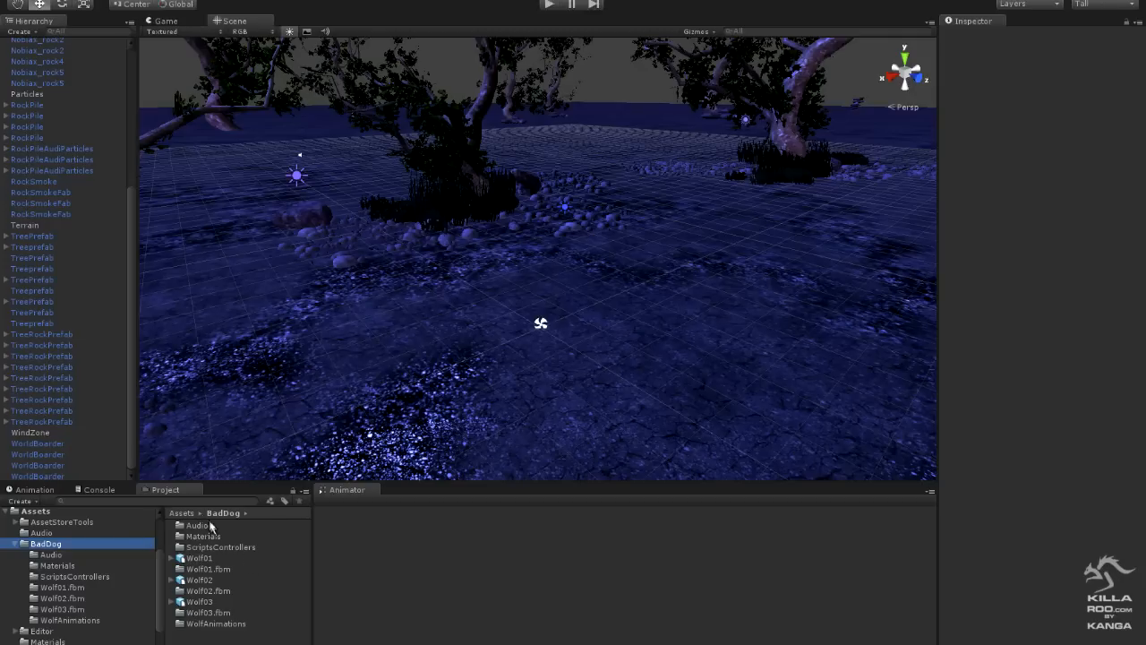
- Place the Wolf01, Wolf02 and Wolf03 models from the BadDog folder side by side on the terrain
left_click(188, 558)
left_click_drag(394, 468, 550, 316)
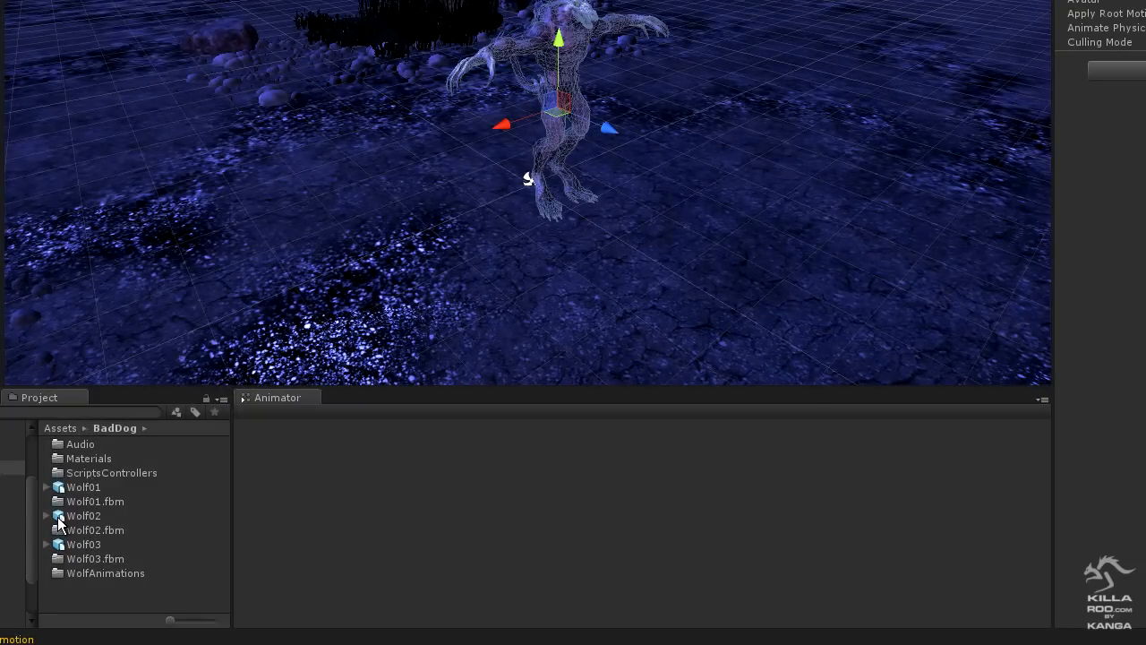
left_click_drag(59, 521, 450, 193)
left_click_drag(62, 553, 346, 176)
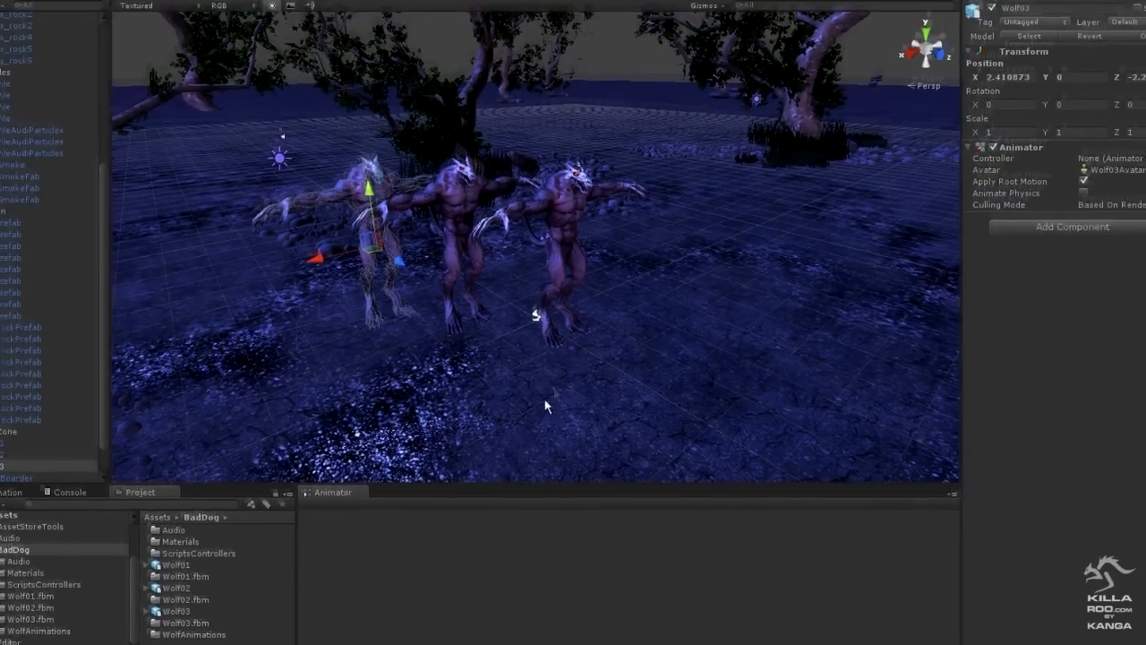
- Delete the extra Wolf02 and Wolf03 models from the scene and select the remaining Wolf01
left_click_drag(543, 276, 774, 214, "alt")
left_click_drag(722, 376, 535, 376, "alt")
right_click_drag(534, 376, 681, 397, "alt")
left_click_drag(680, 397, 751, 387, "alt")
middle_click_drag(654, 420, 709, 427, "alt")
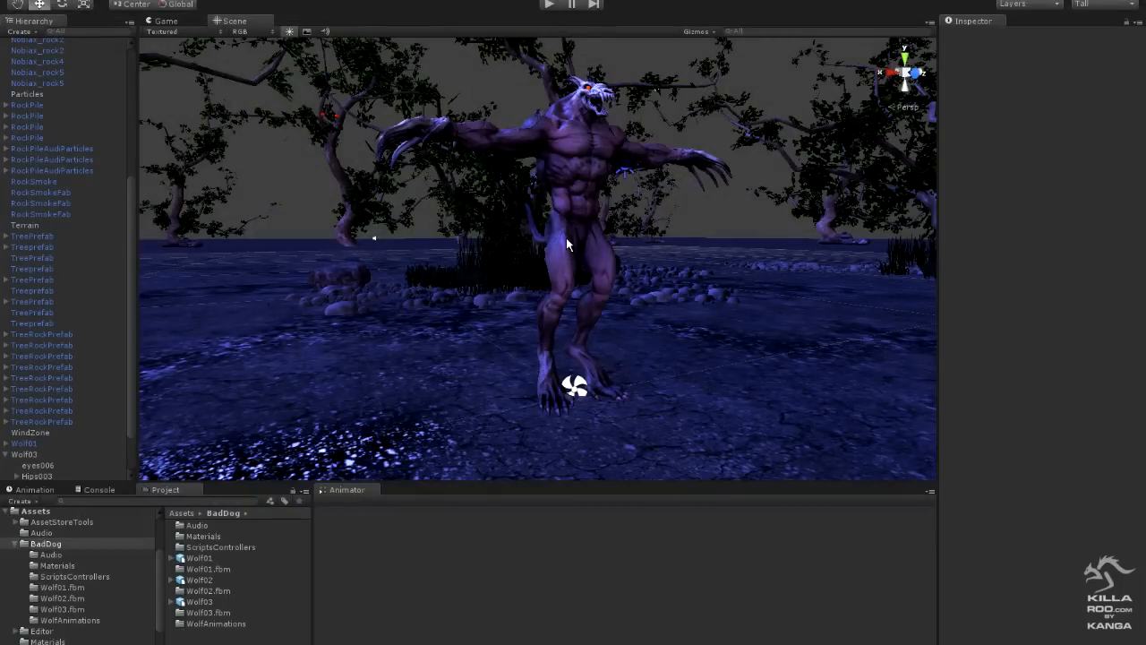
scroll(130, 349, "down", 3)
right_click(27, 400)
left_click(61, 480)
left_click(41, 433)
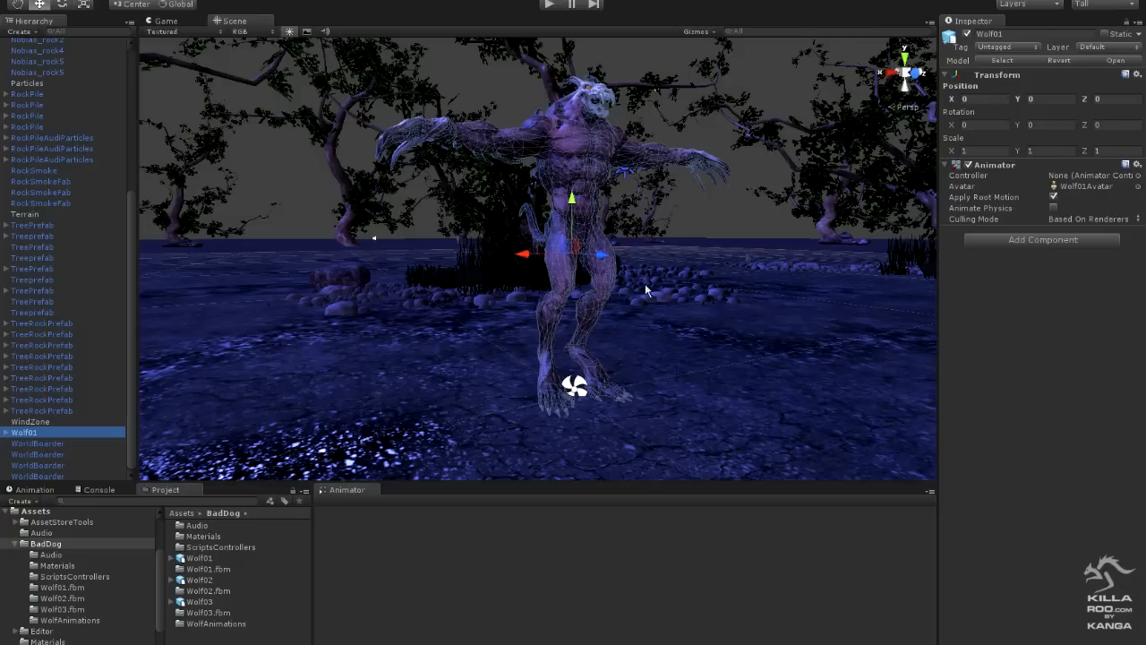
- Keep the Wolf01 asset's rig Animation Type on Humanoid and open its avatar configuration
left_click(198, 559)
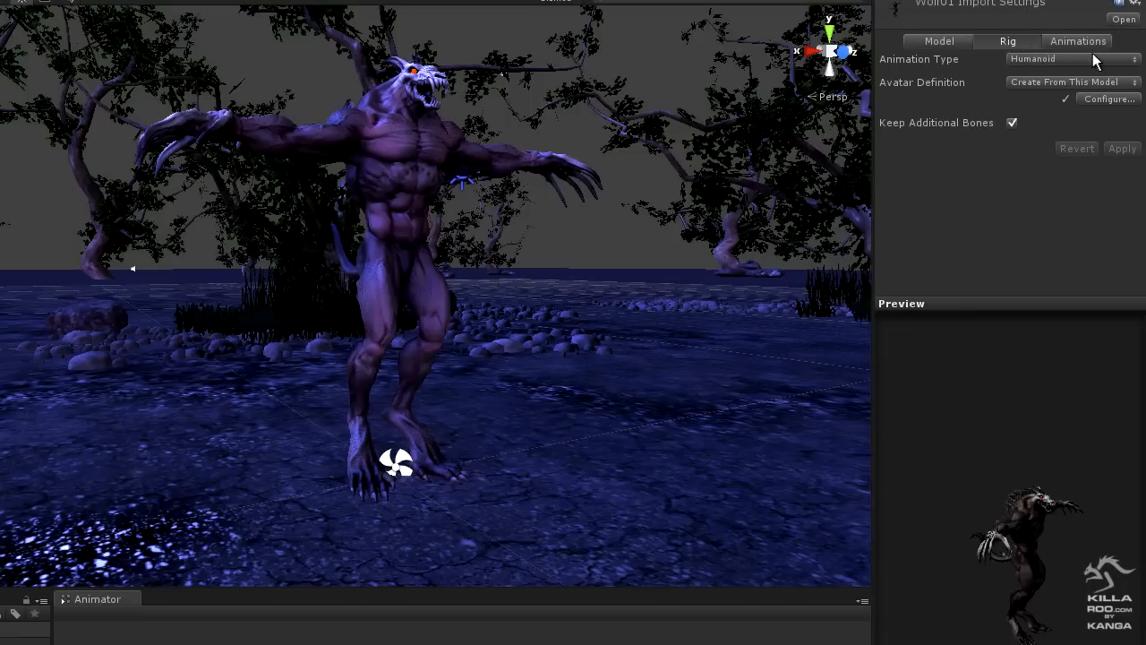
left_click(1094, 59)
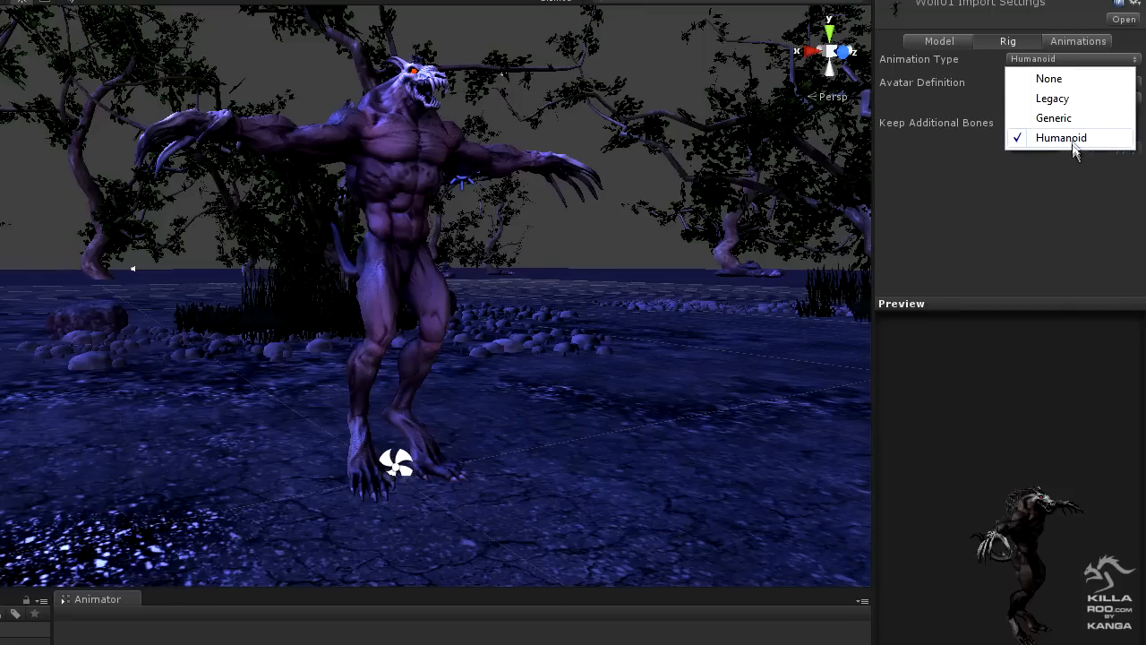
left_click(1062, 200)
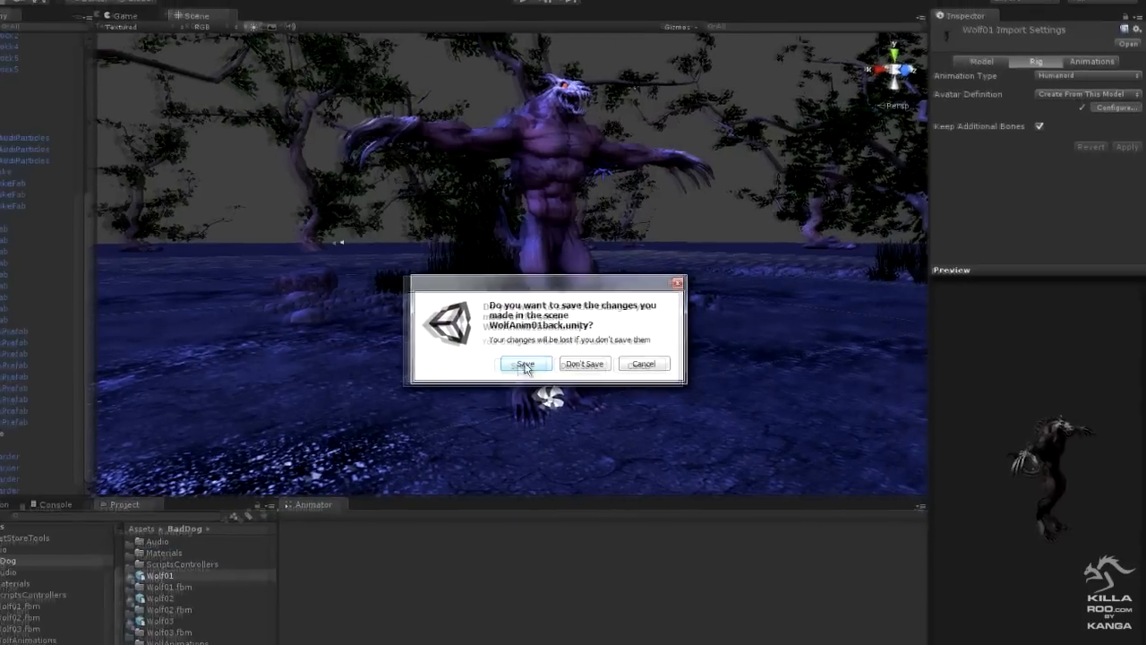
left_click(525, 364)
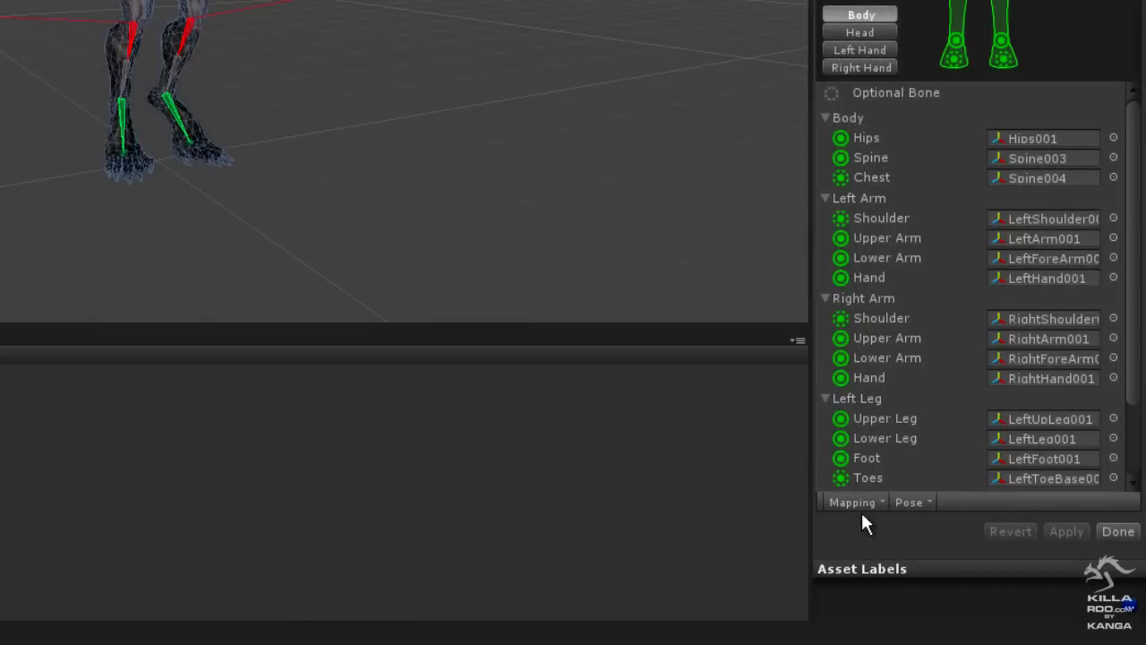
- Automap the bones of the Wolf01 avatar and enforce the T-pose
left_click(863, 502)
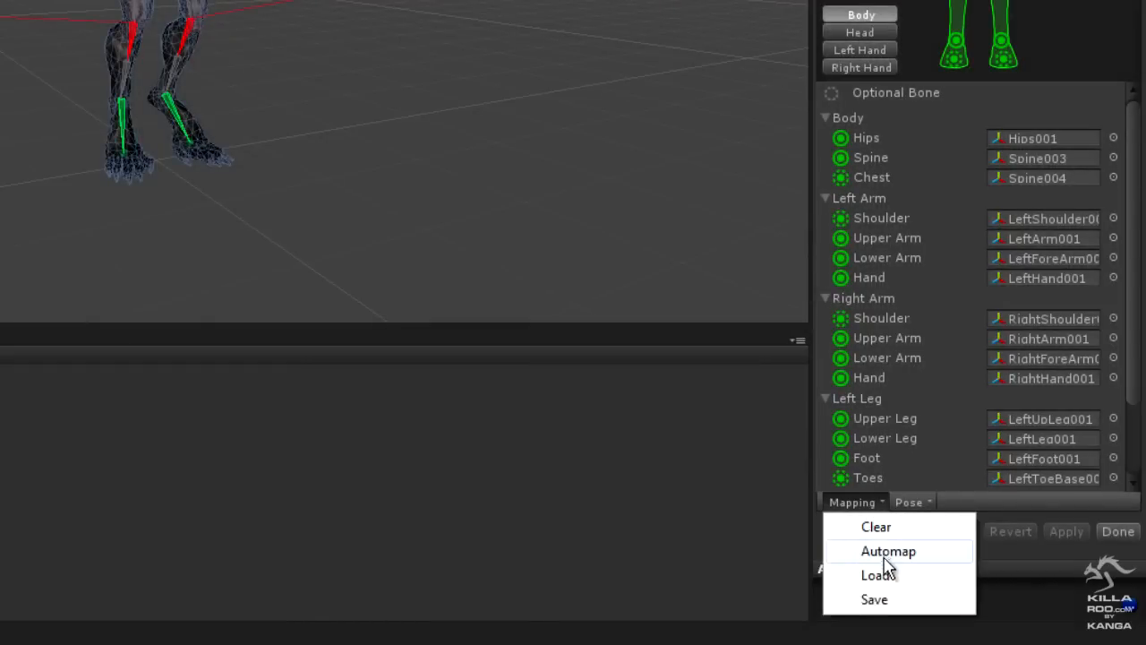
left_click(885, 554)
left_click(912, 502)
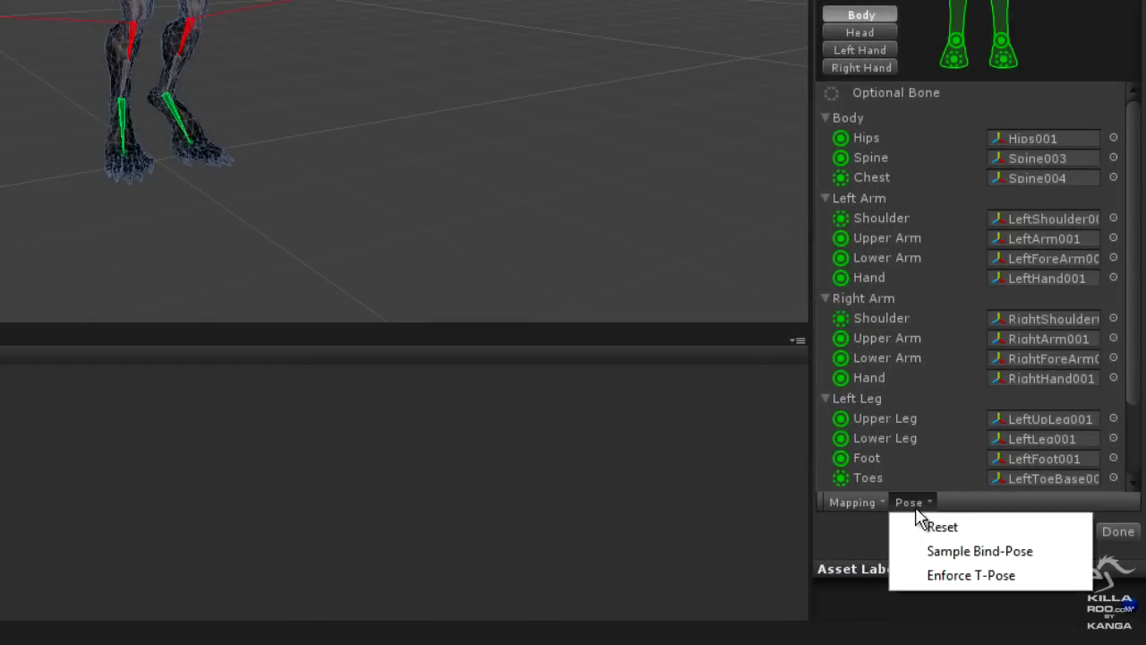
left_click(964, 578)
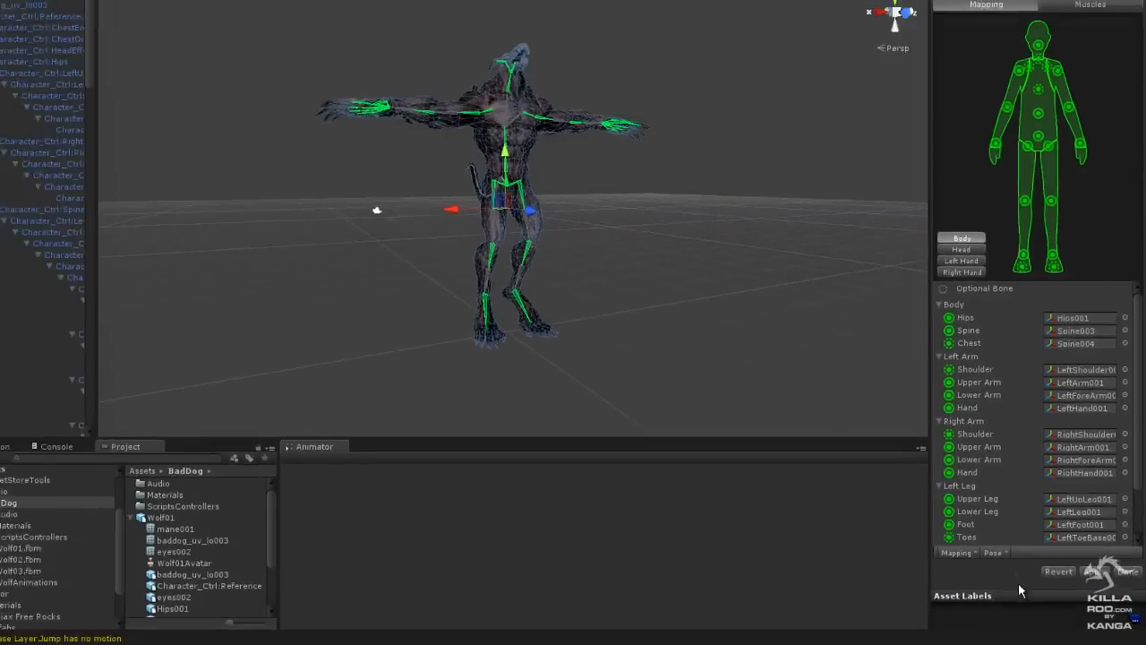
- Apply Sample Bind-Pose to the Wolf01 avatar
left_click_drag(654, 277, 634, 292, "alt")
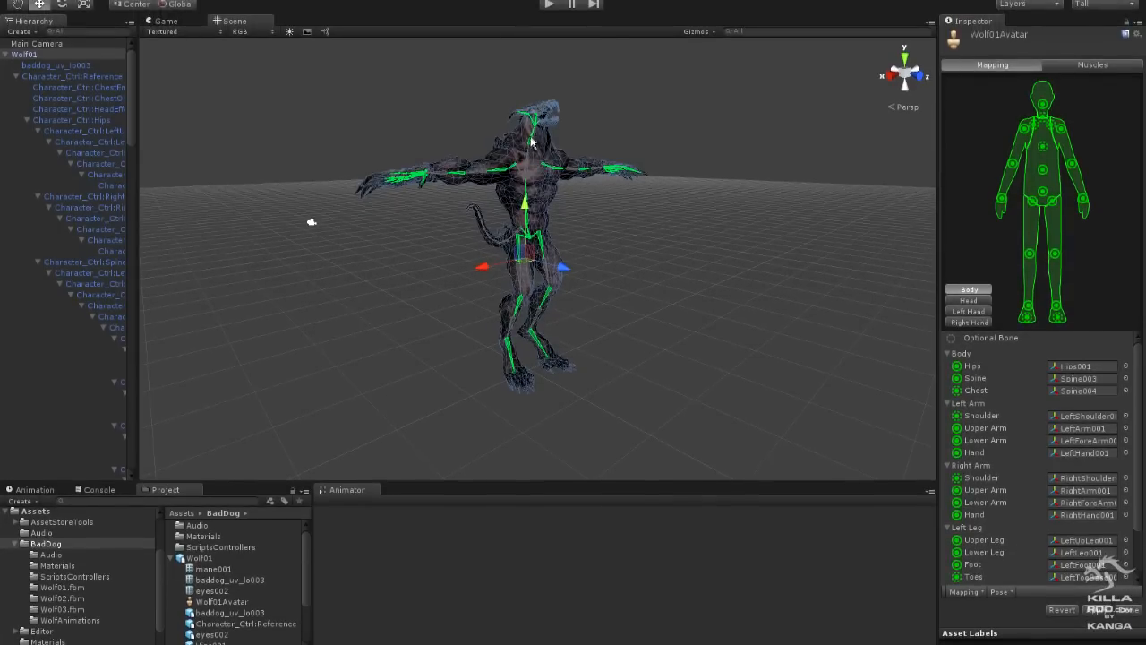
left_click(999, 592)
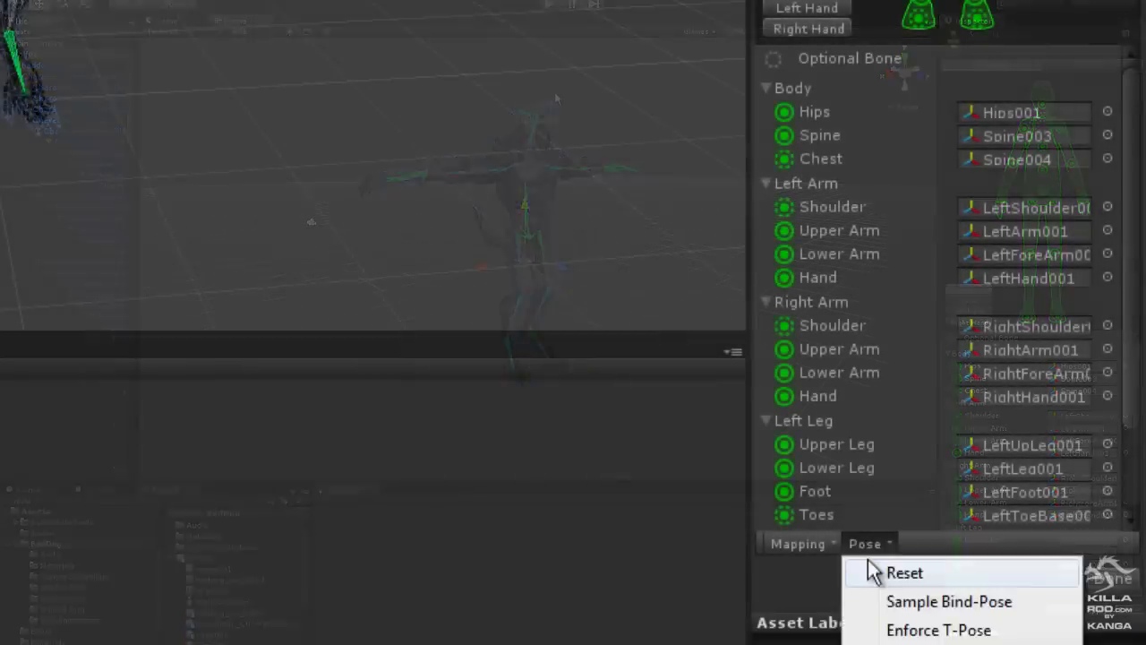
left_click(910, 603)
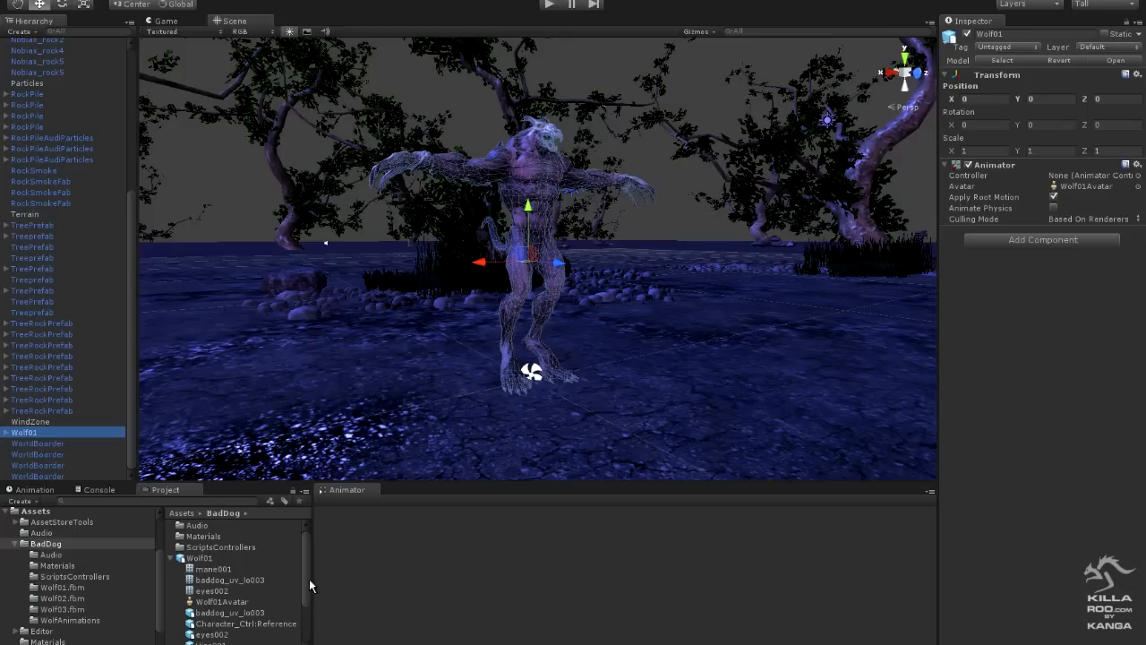
- Assign WolfController from the ScriptsControllers folder as the controller of Wolf01's Animator
left_click(26, 545)
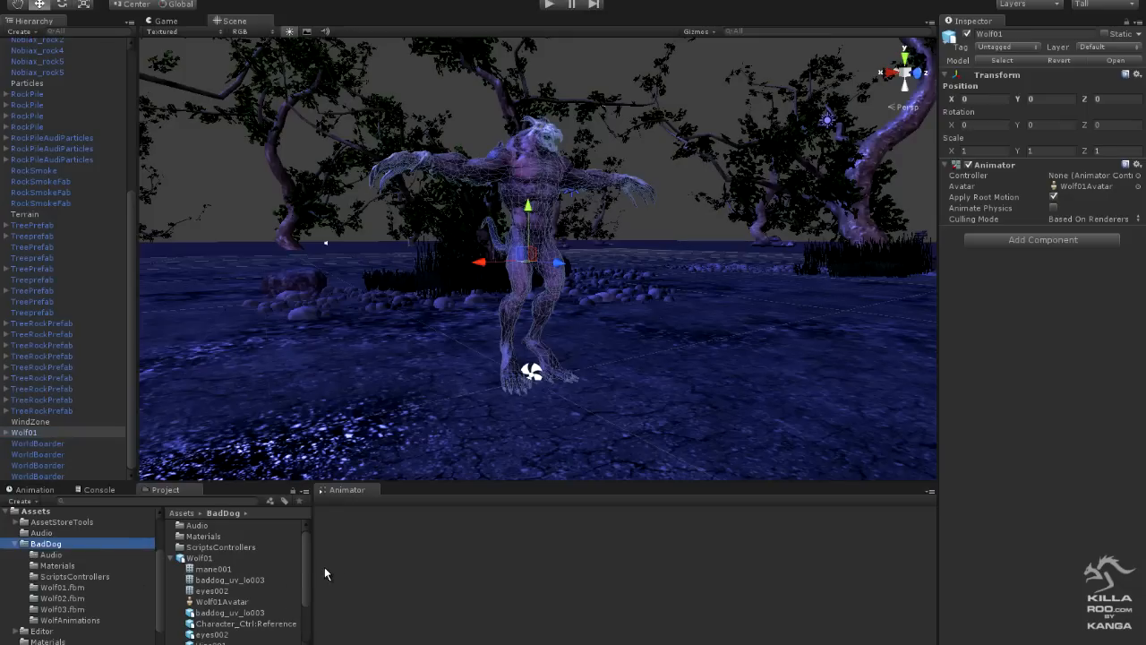
mouse_move(306, 569)
left_mouse_down()
mouse_move(308, 585)
mouse_move(307, 575)
left_mouse_up()
left_click(26, 547)
double_click(216, 545)
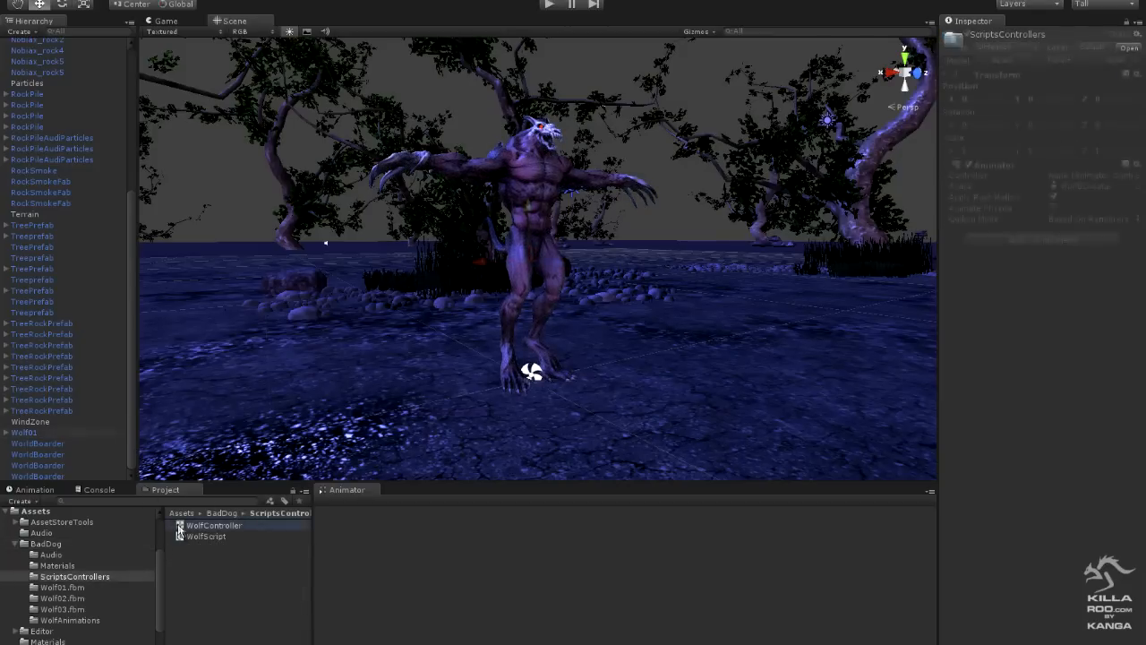
left_click_drag(181, 528, 1096, 182)
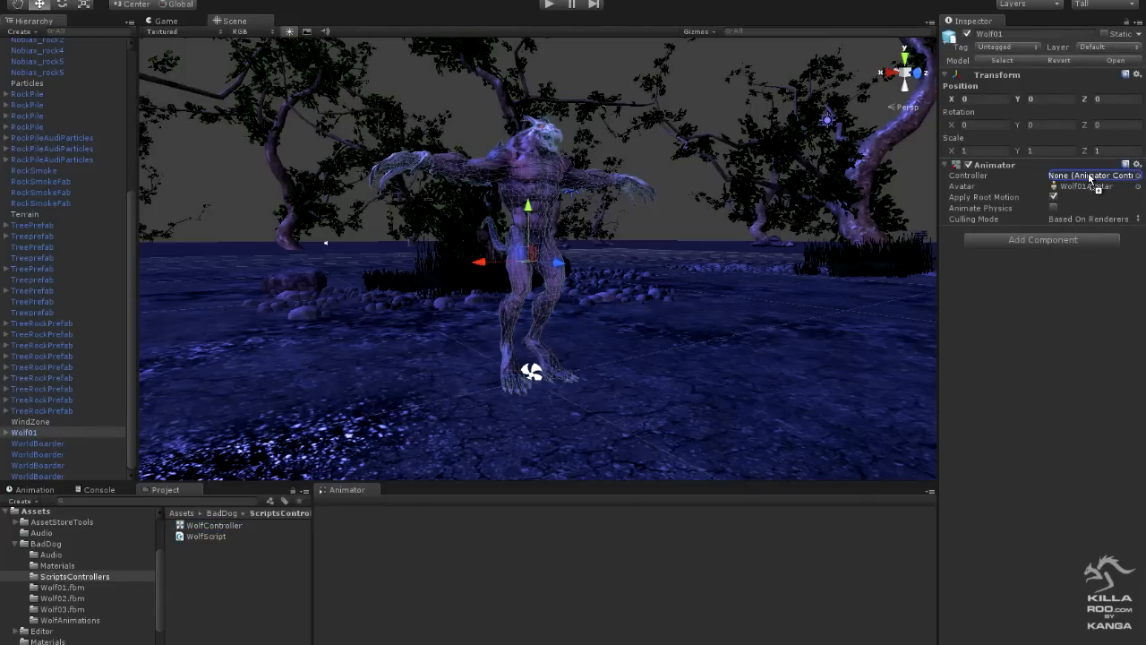
left_click_drag(1087, 172, 1088, 175)
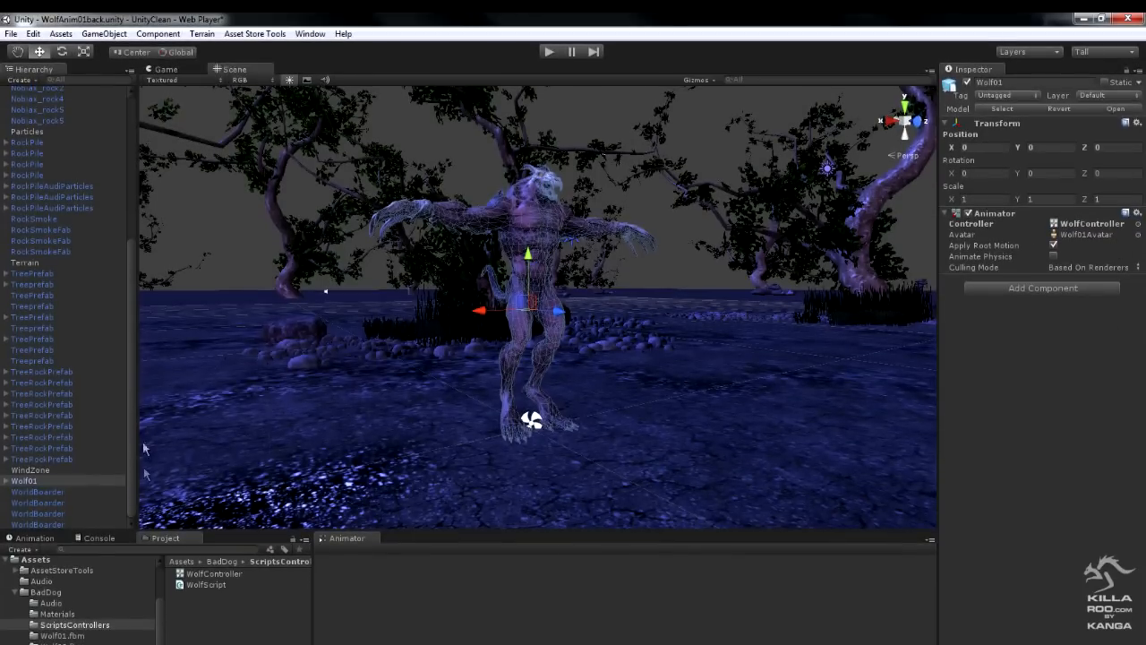
- Add a physics Character Controller component to Wolf01
left_click(159, 34)
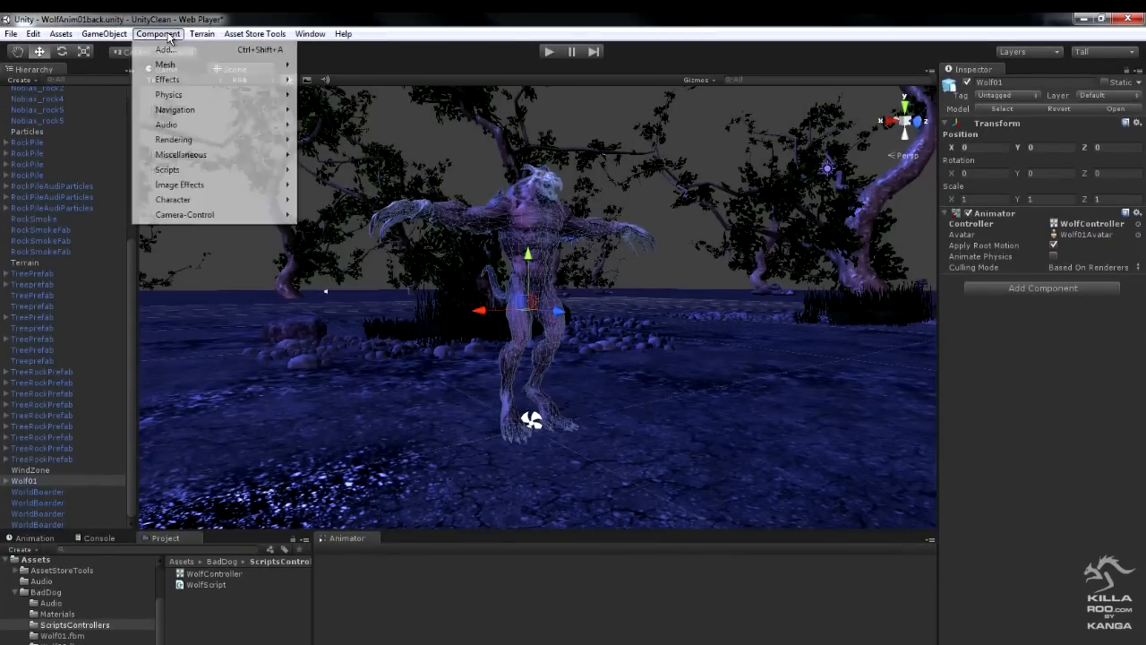
mouse_move(170, 98)
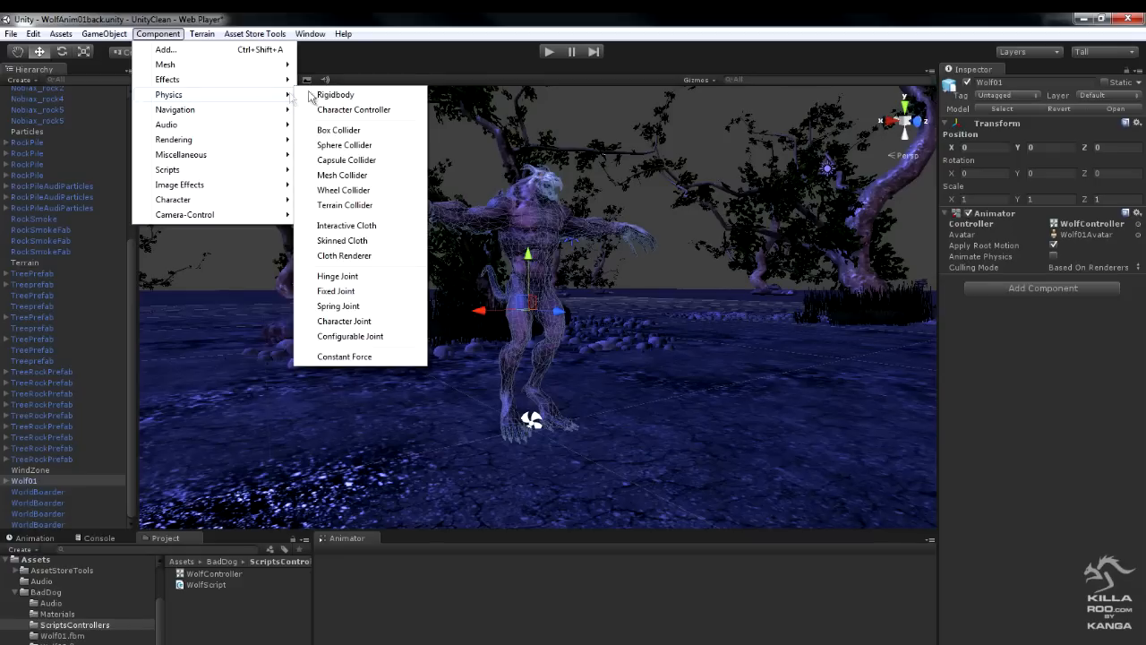
left_click(363, 111)
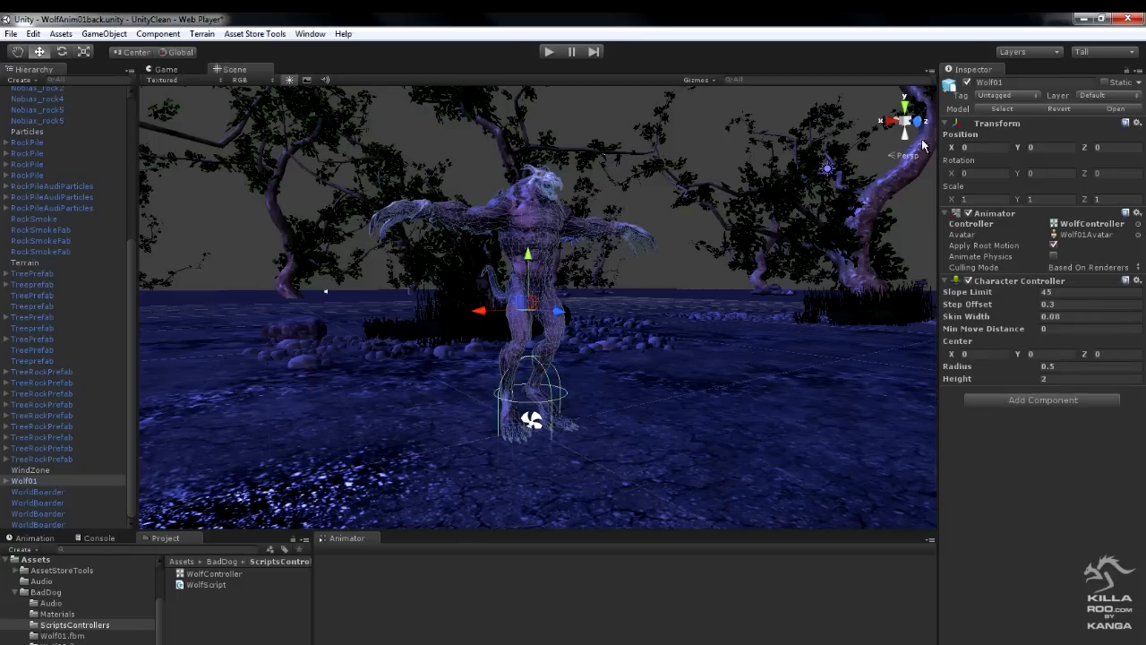
- Fit the Character Controller capsule around the wolf with Center Y 1.75, Radius 0.91 and Height 3.48
left_click(916, 122)
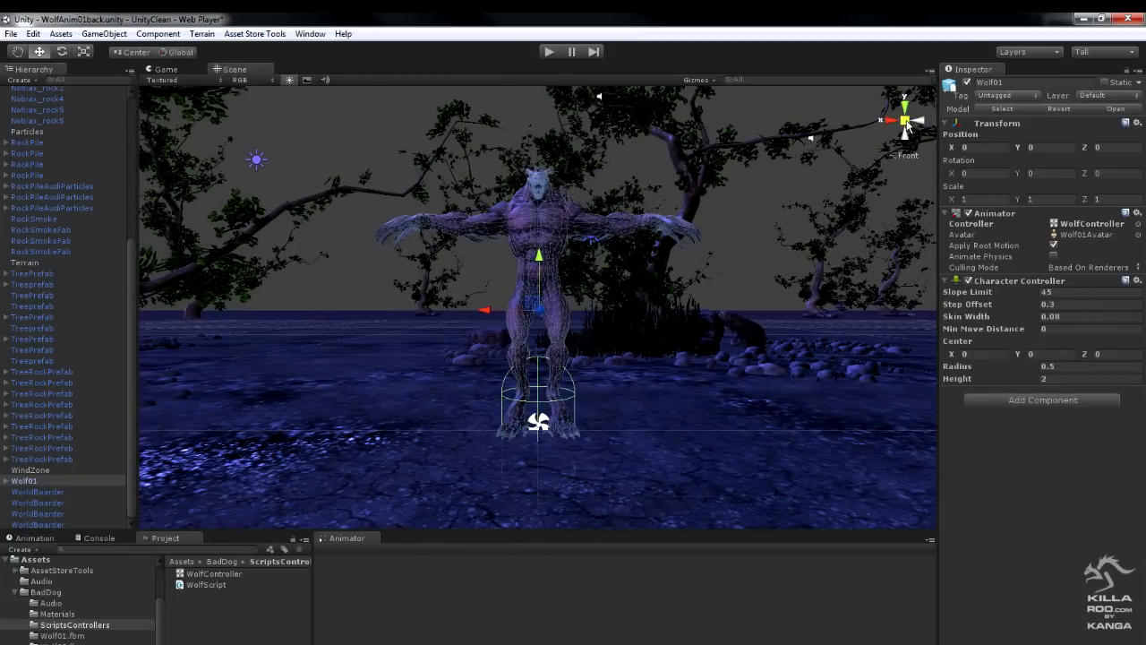
left_click(905, 123)
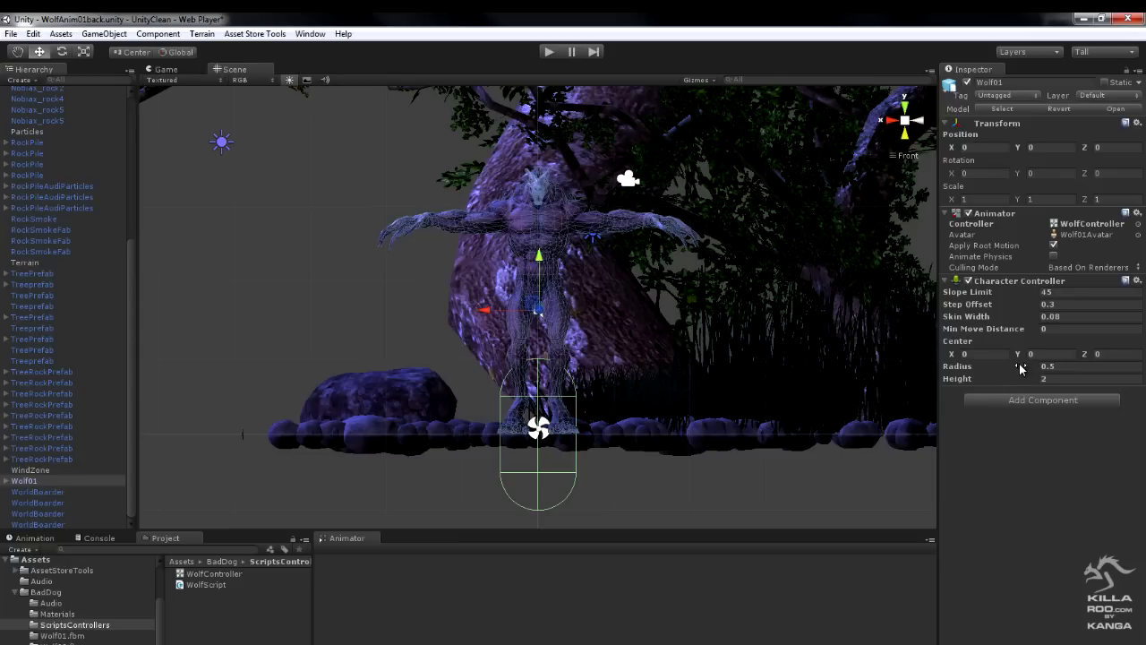
left_click_drag(1023, 356, 1067, 350)
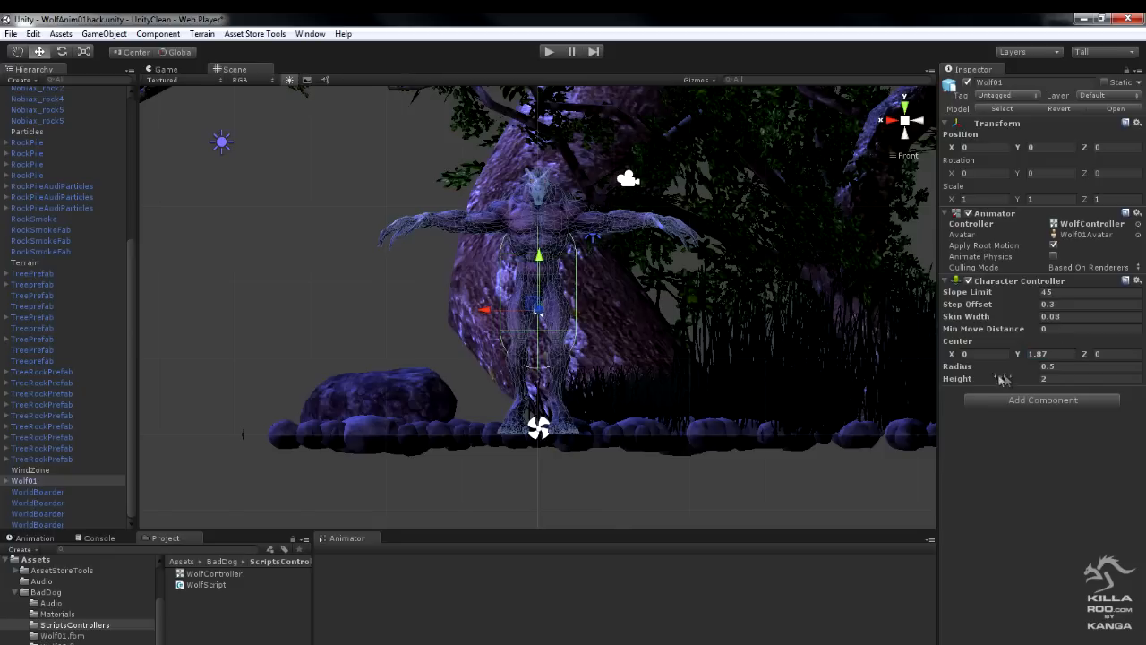
left_click_drag(1016, 383, 1052, 379)
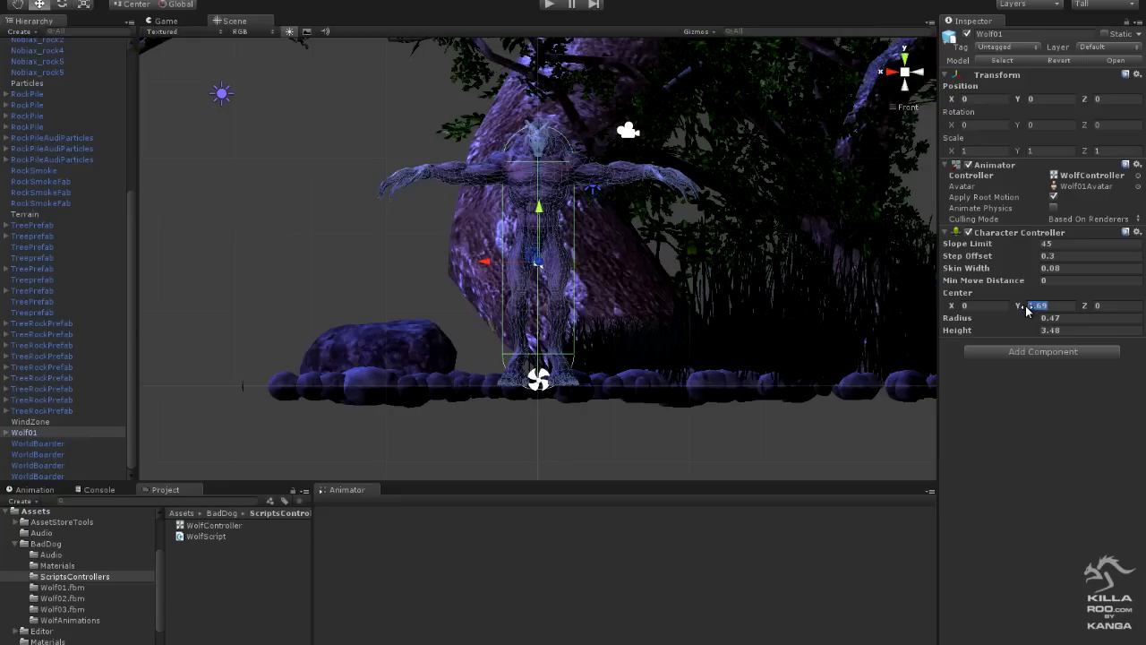
left_click_drag(1027, 310, 1028, 309)
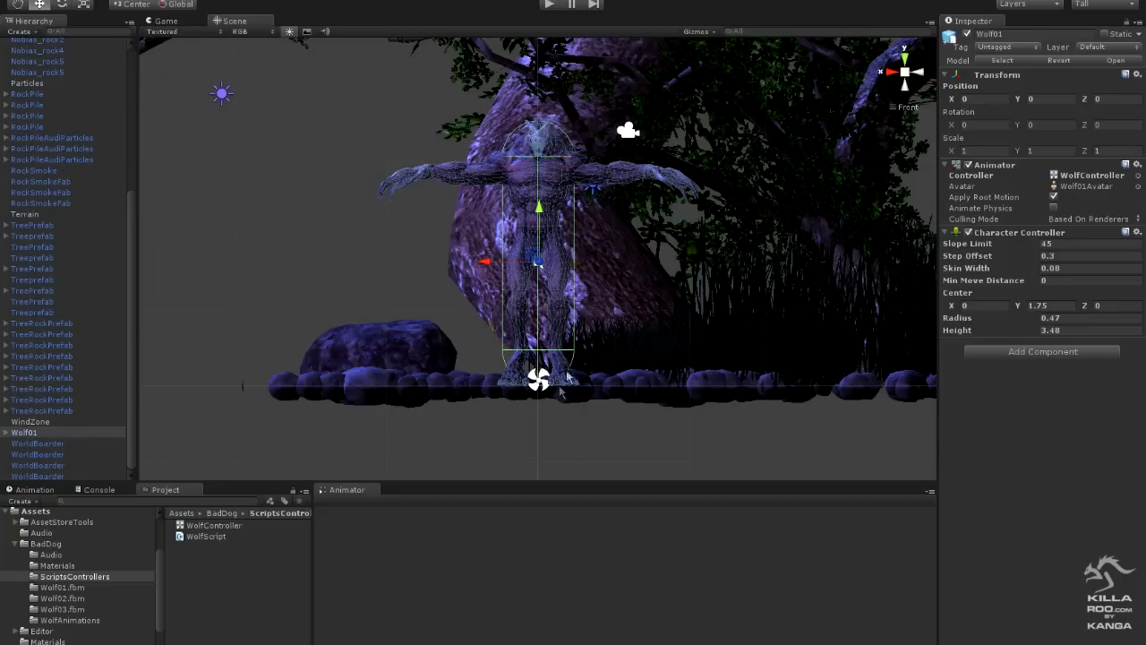
left_click_drag(1016, 321, 1022, 322)
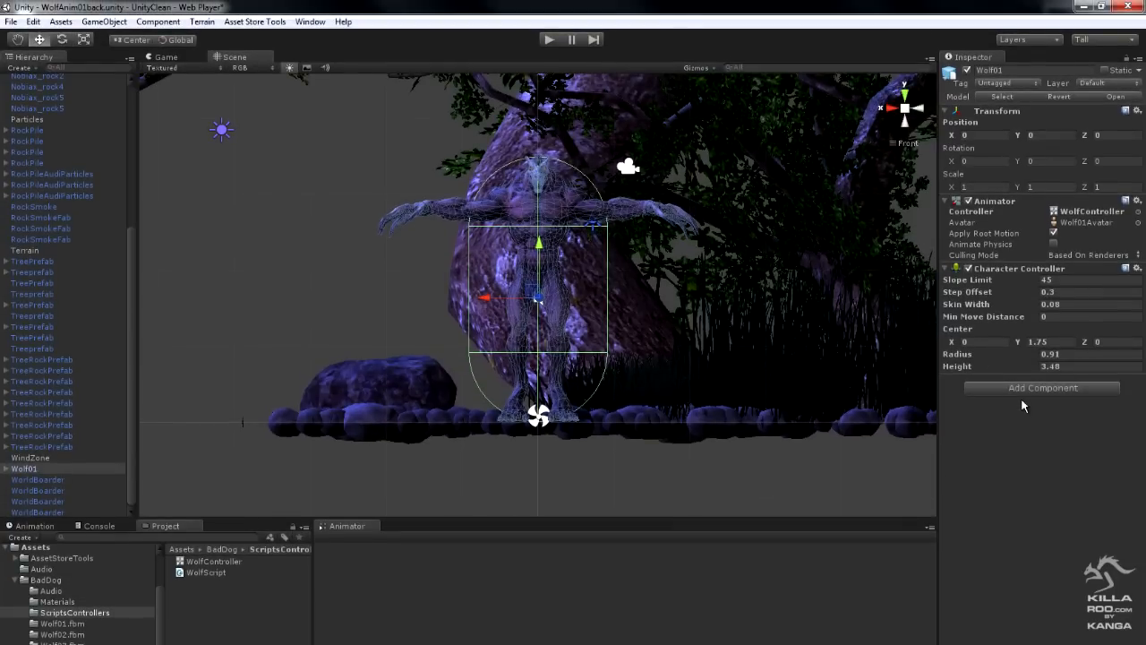
- Add a Rigidbody component to Wolf01
left_click(161, 22)
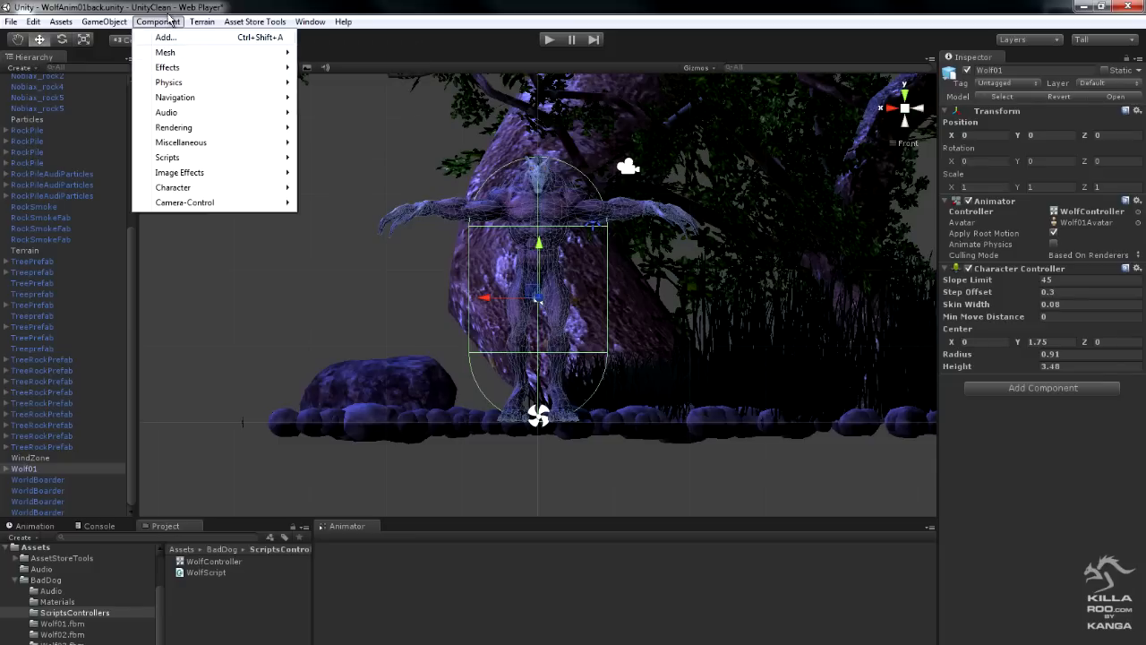
mouse_move(175, 82)
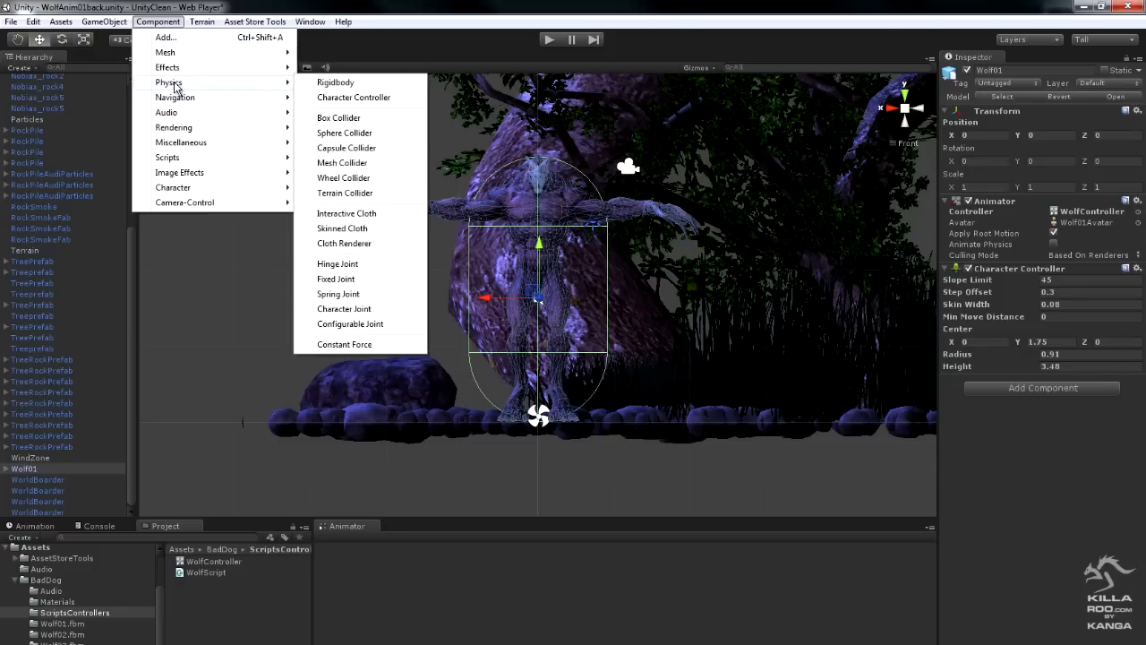
left_click(339, 84)
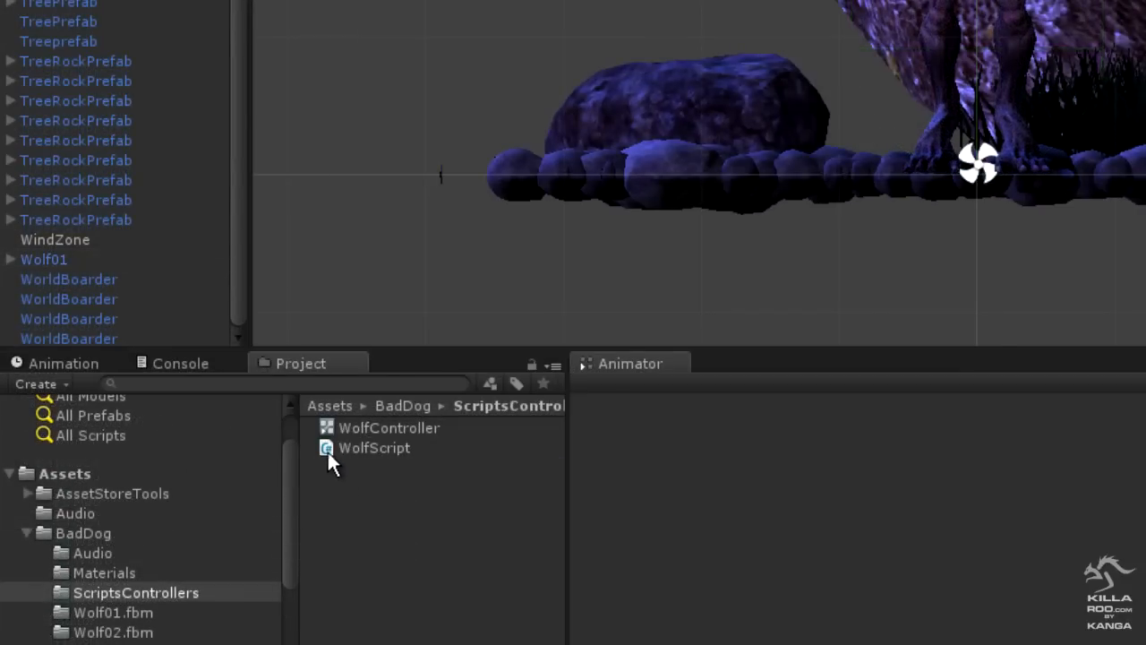
- Attach WolfScript from the ScriptsControllers folder to Wolf01 as a component
left_click(55, 260)
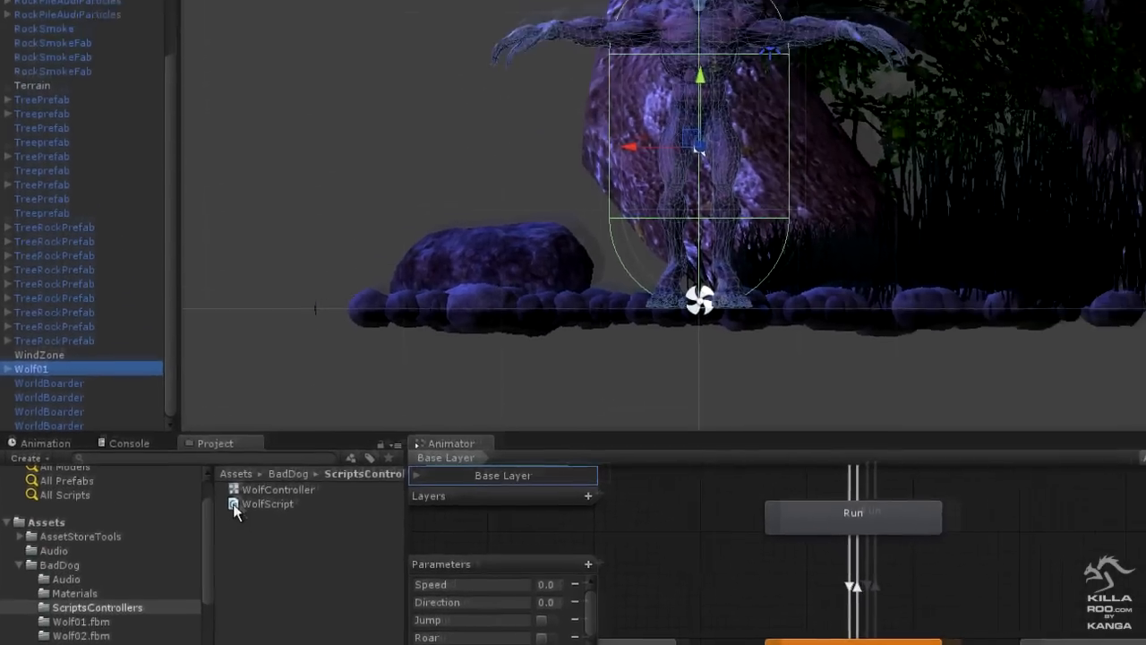
left_click_drag(326, 448, 424, 484)
left_click_drag(235, 556, 975, 556)
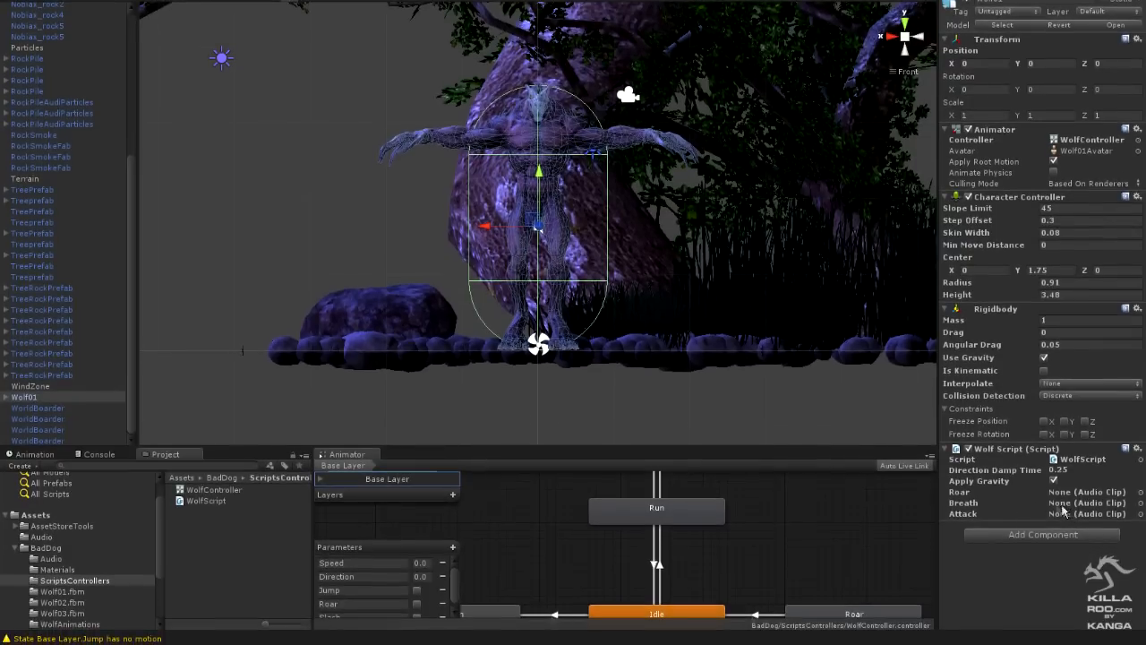
- Assign the Attack, roar and breath clips from the BadDog Audio folder to the matching audio fields of Wolf01's Wolf Script
left_click(51, 558)
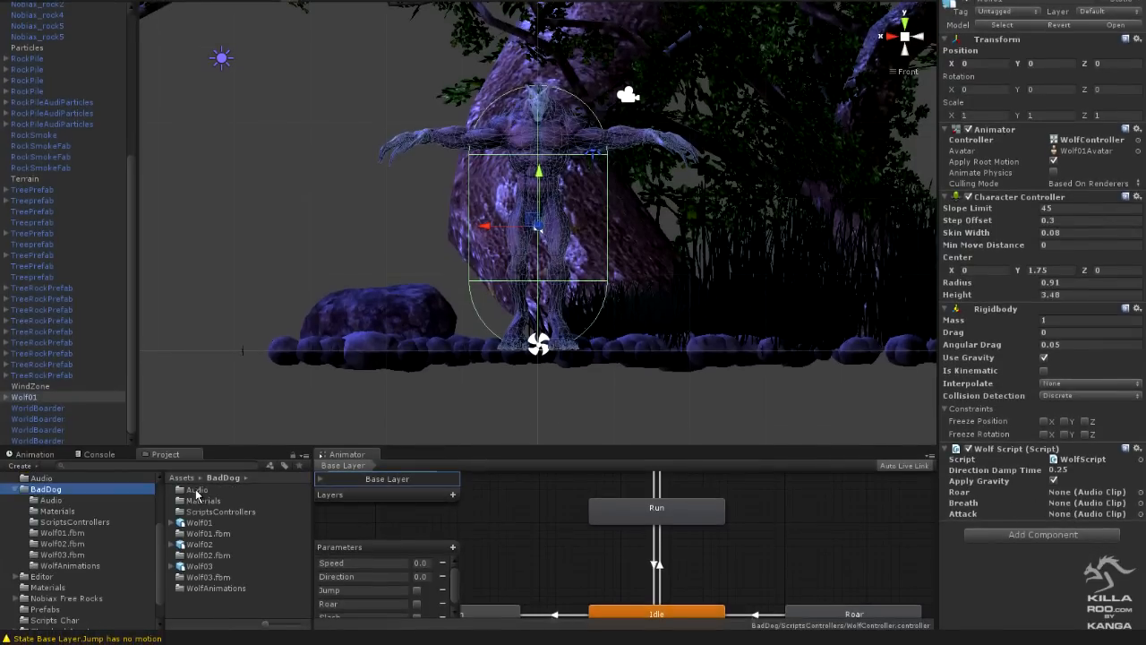
left_click(199, 492)
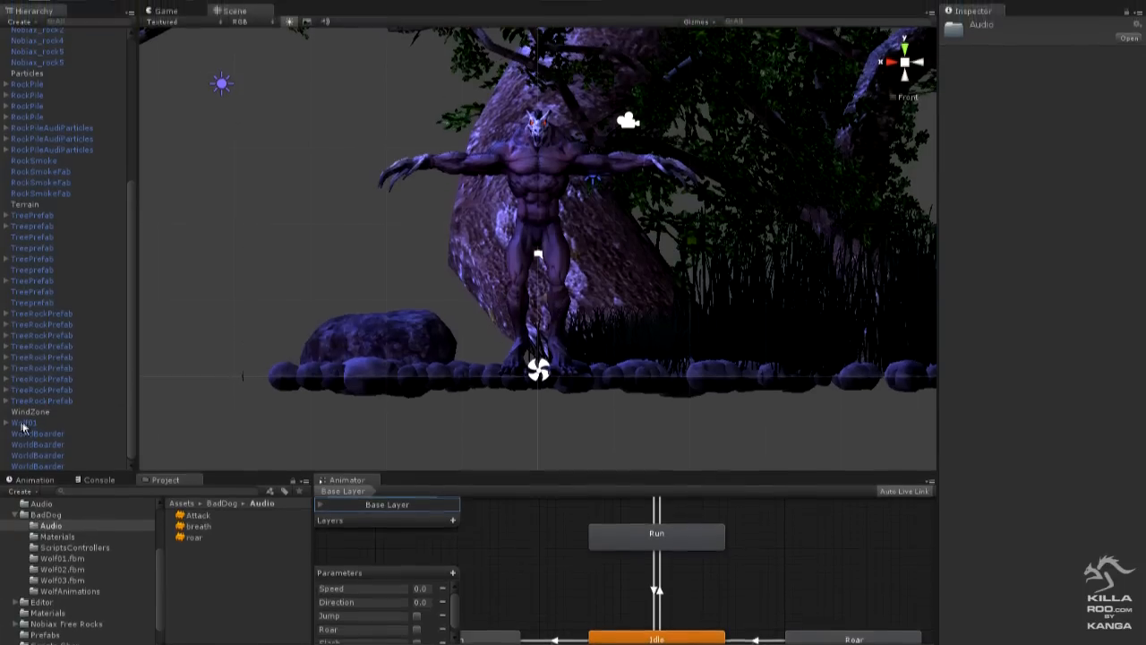
left_click(28, 396)
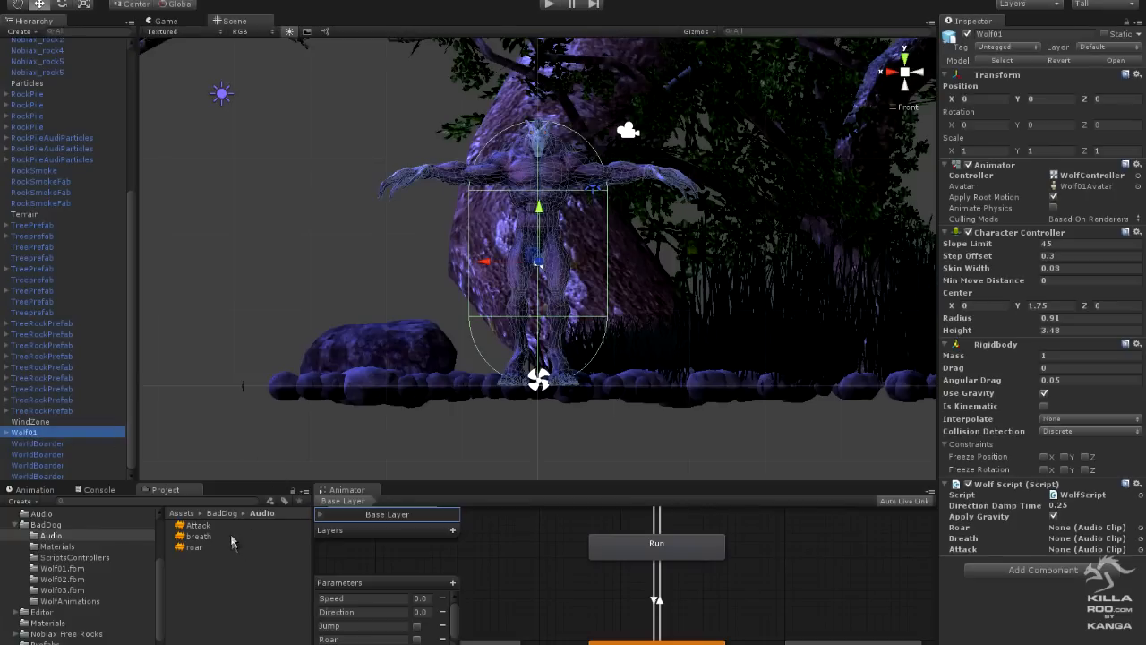
left_click(180, 528)
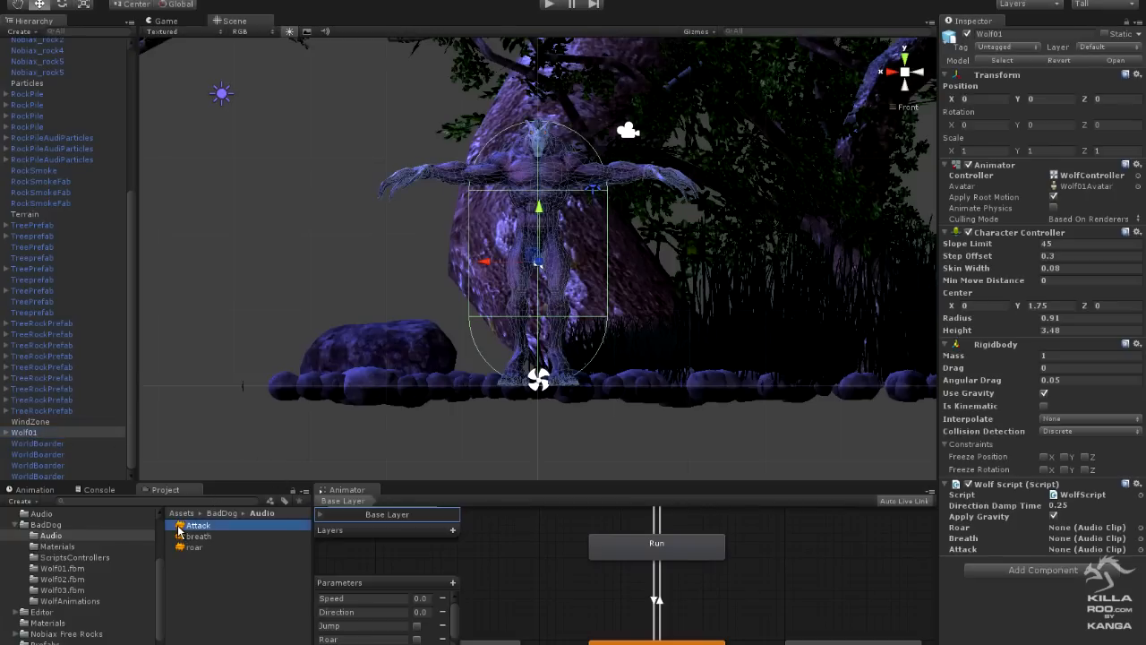
left_click_drag(194, 531, 1087, 549)
left_click(190, 547)
left_click_drag(190, 547, 1087, 528)
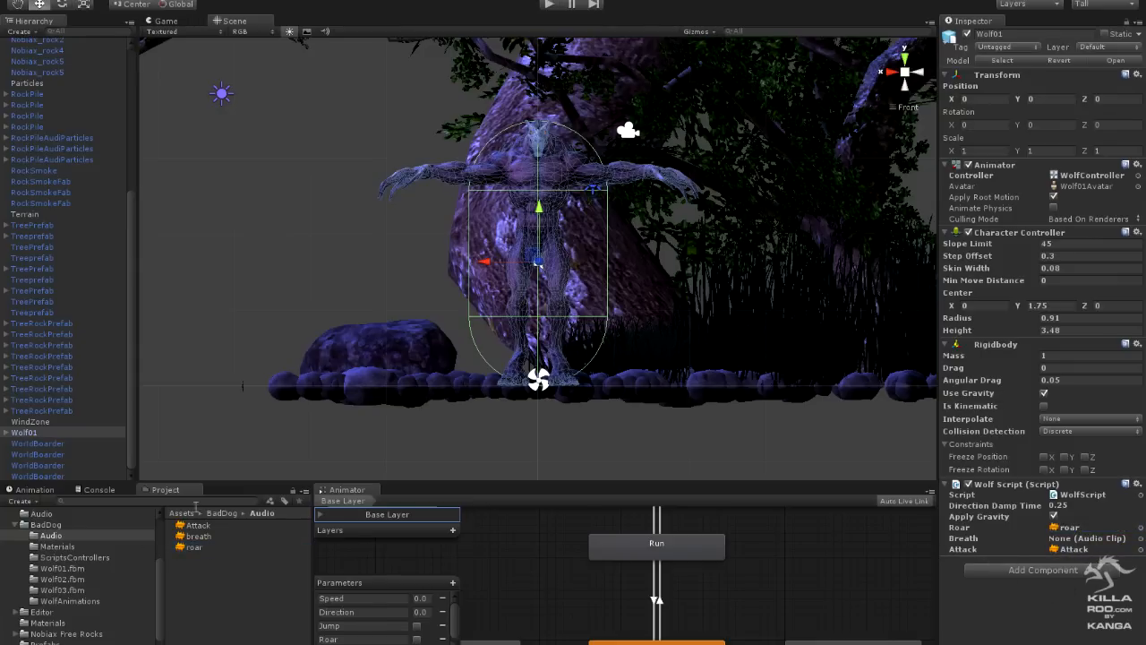
left_click_drag(195, 541, 1100, 541)
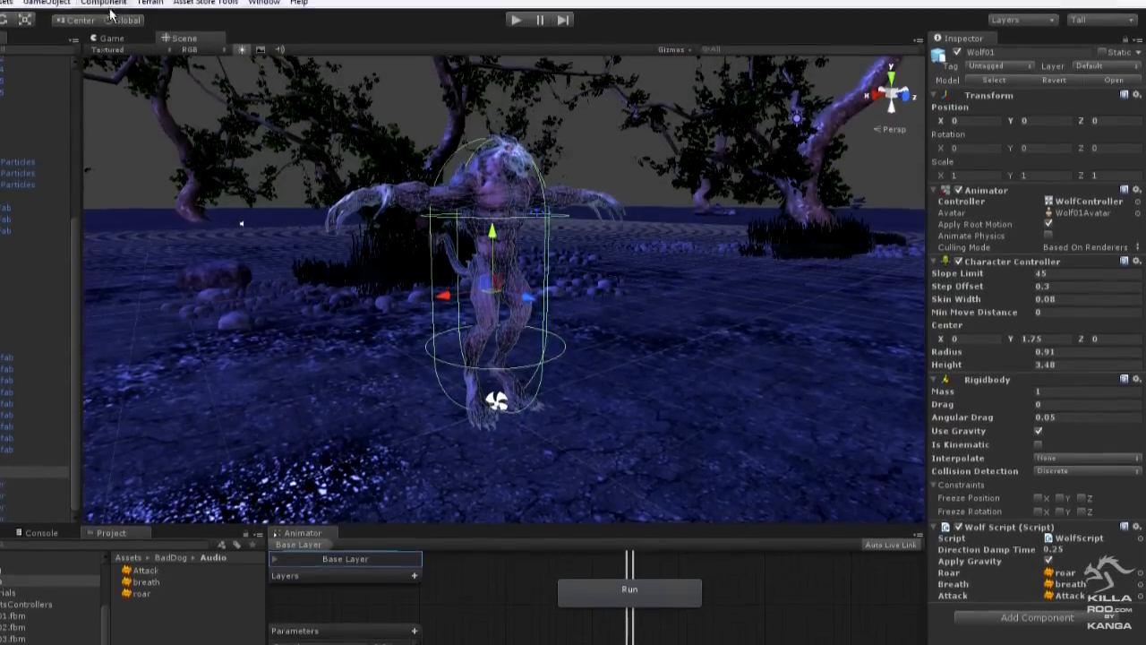
- Add three Audio Source components to Wolf01
left_click(105, 7)
left_click(301, 126)
scroll(1140, 426, "down", 10)
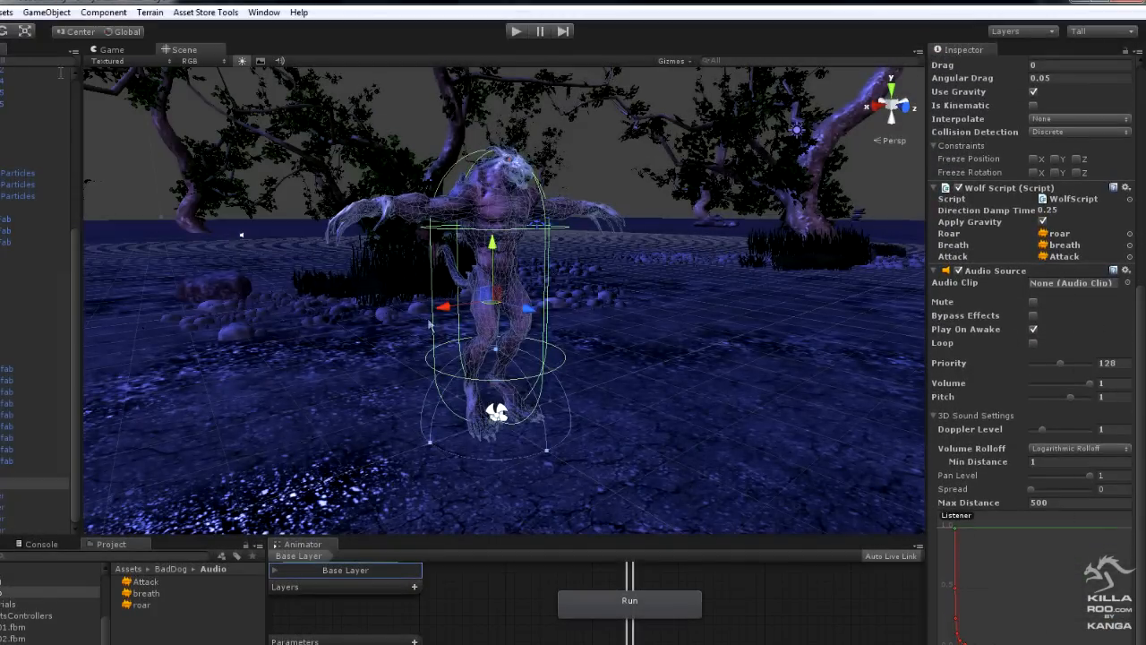
left_click(105, 13)
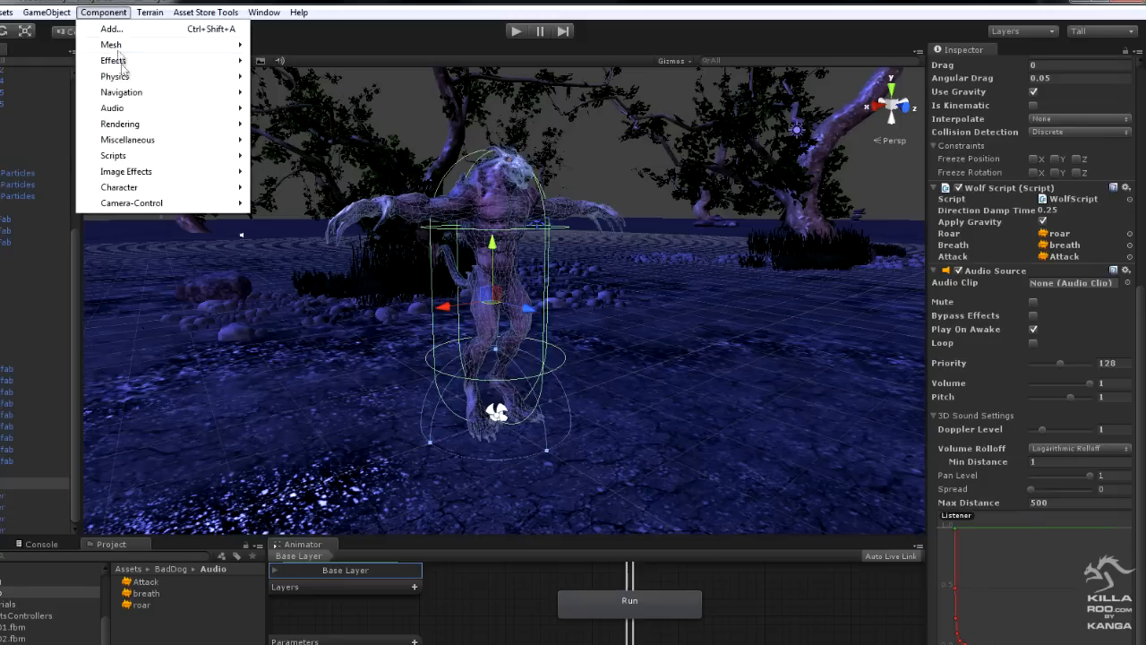
mouse_move(119, 106)
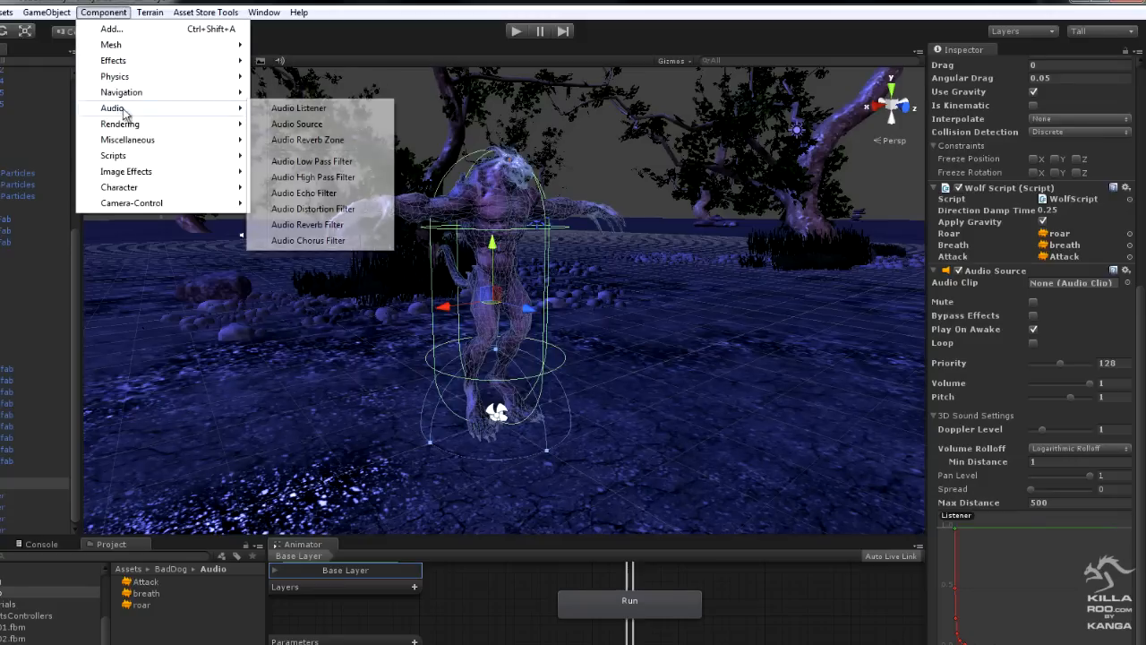
left_click(296, 123)
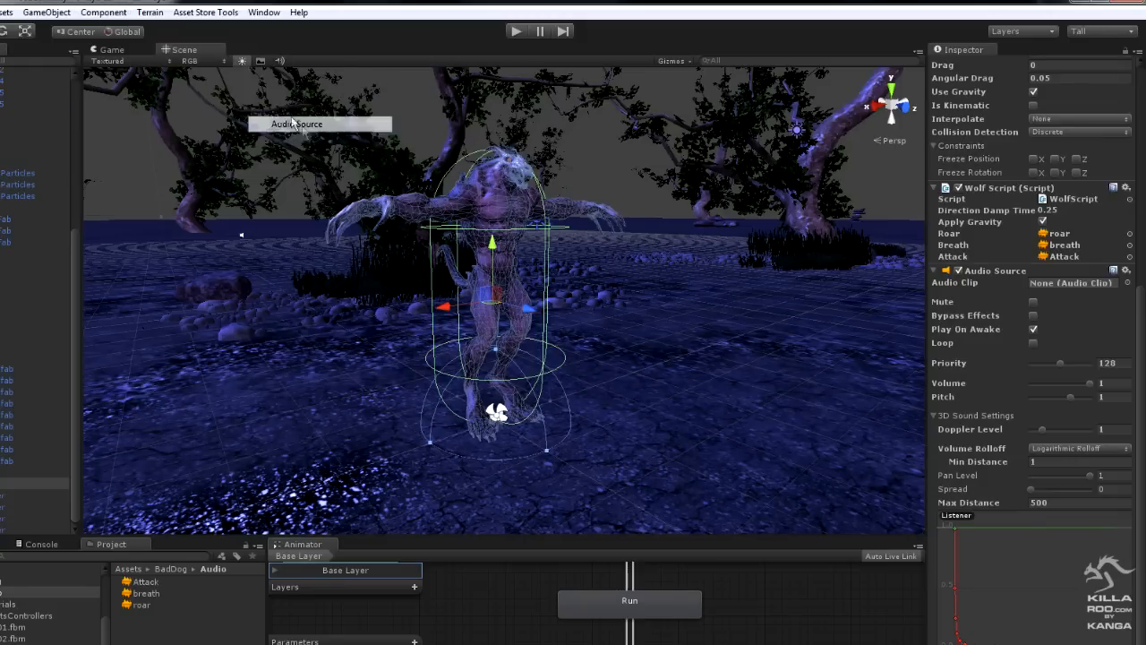
left_click(121, 13)
mouse_move(130, 106)
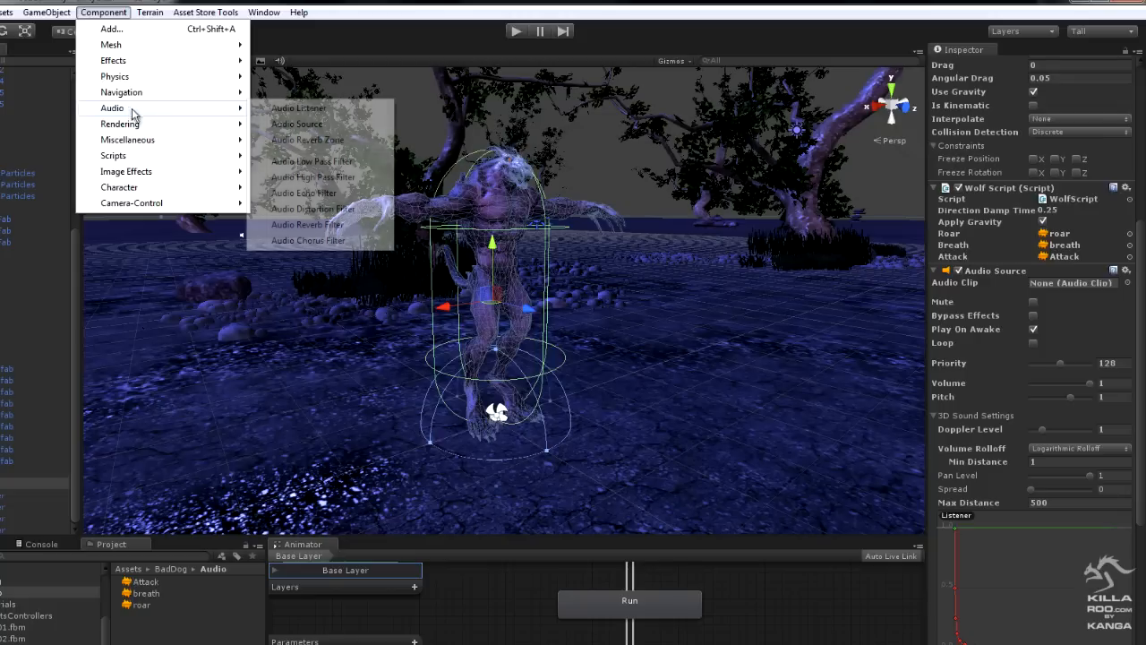
left_click(314, 132)
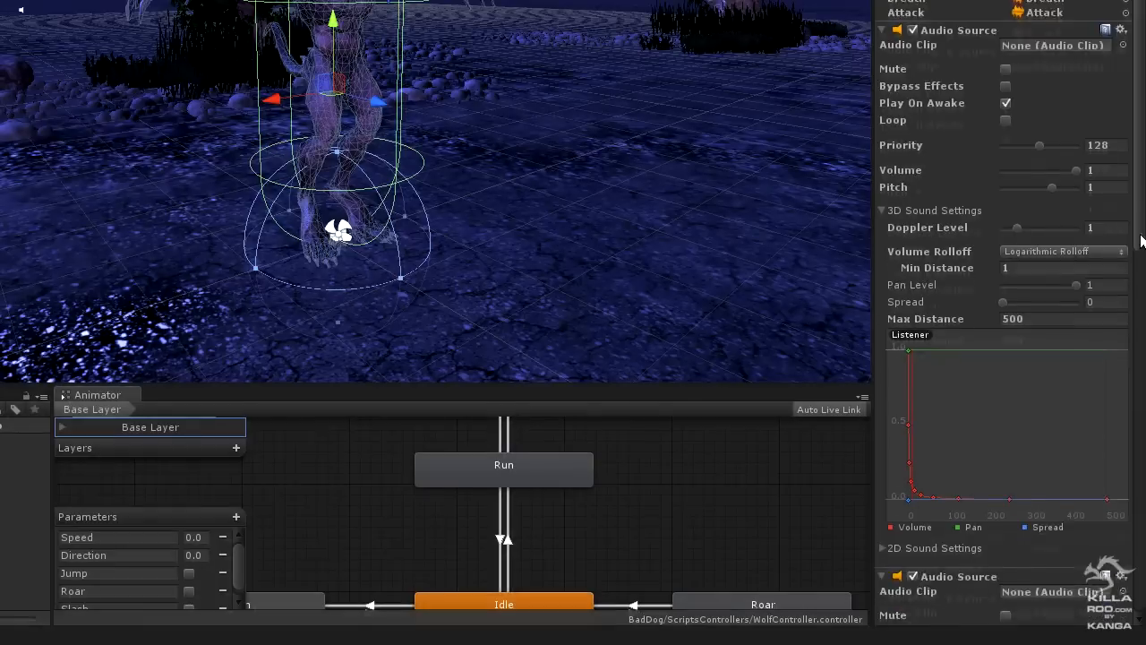
- Assign the roar clip to Wolf01's first Audio Source, Attack to the second and breath to the third
scroll(1139, 300, "down", 10)
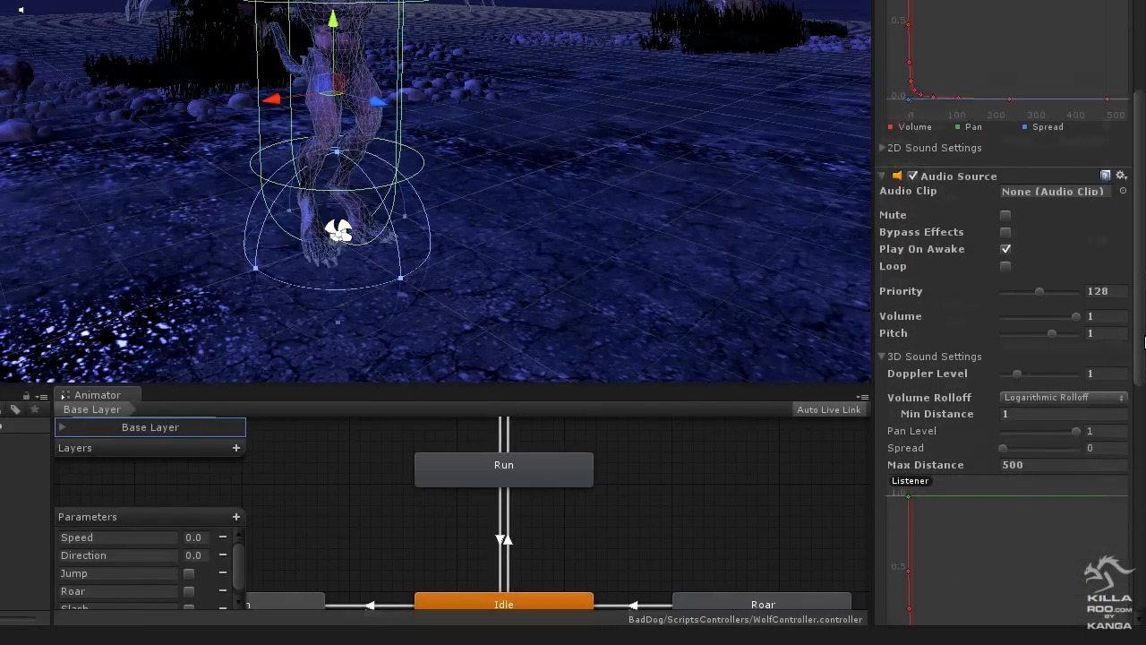
left_click_drag(1144, 217, 1145, 280)
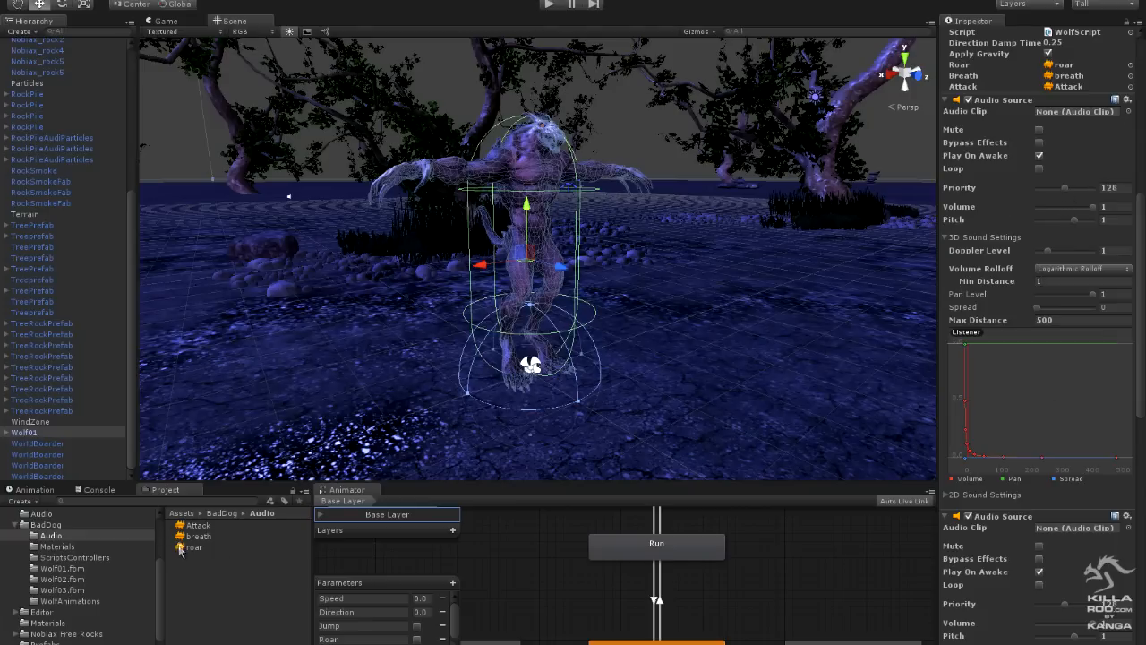
left_click_drag(181, 547, 1088, 115)
left_click_drag(1142, 272, 1143, 376)
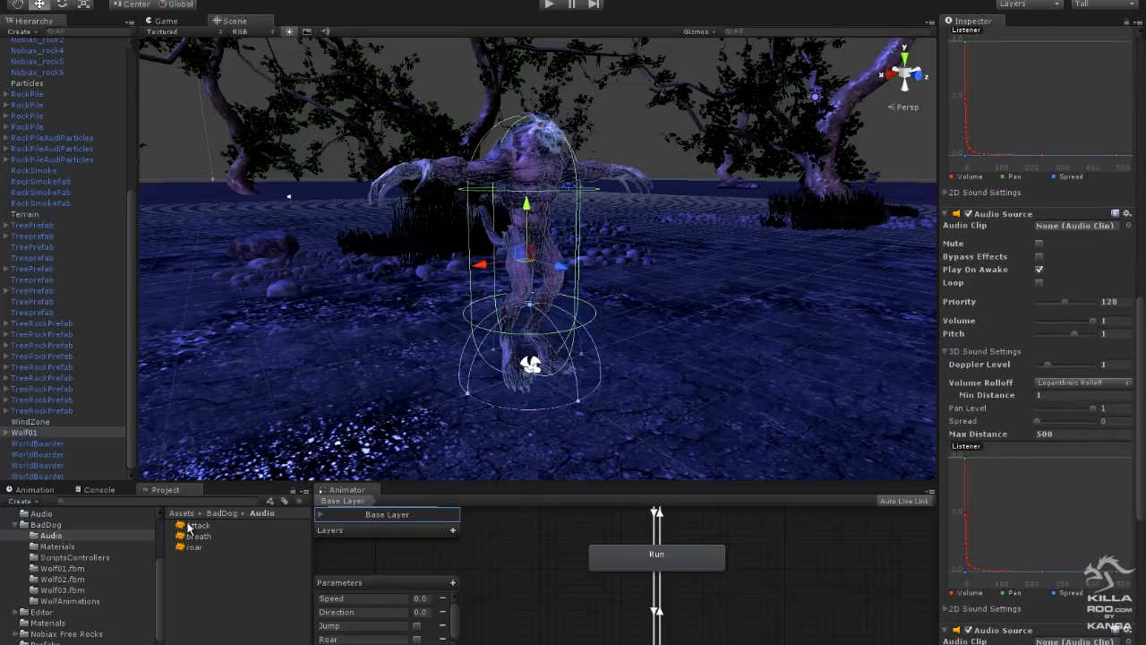
left_click_drag(182, 530, 1074, 231)
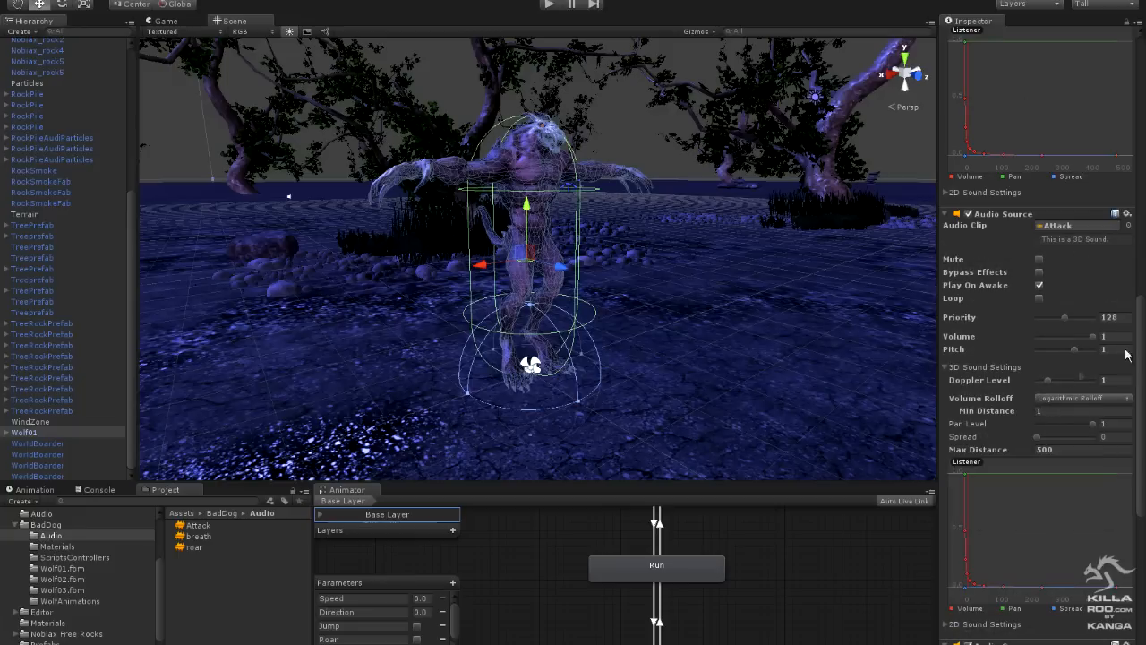
left_click_drag(1142, 391, 1144, 582)
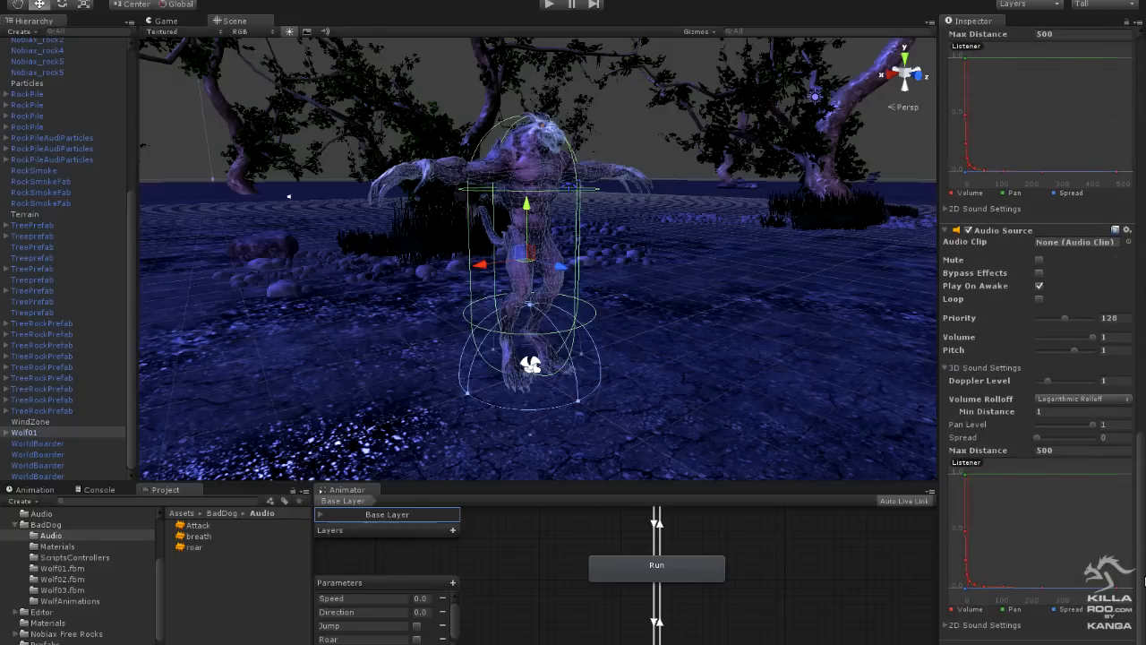
left_click_drag(188, 537, 1073, 243)
- On the roar Audio Source, turn off Play On Awake and set Doppler Level to 0 and Volume Rolloff to Linear Rolloff
left_click_drag(1143, 608, 1145, 387)
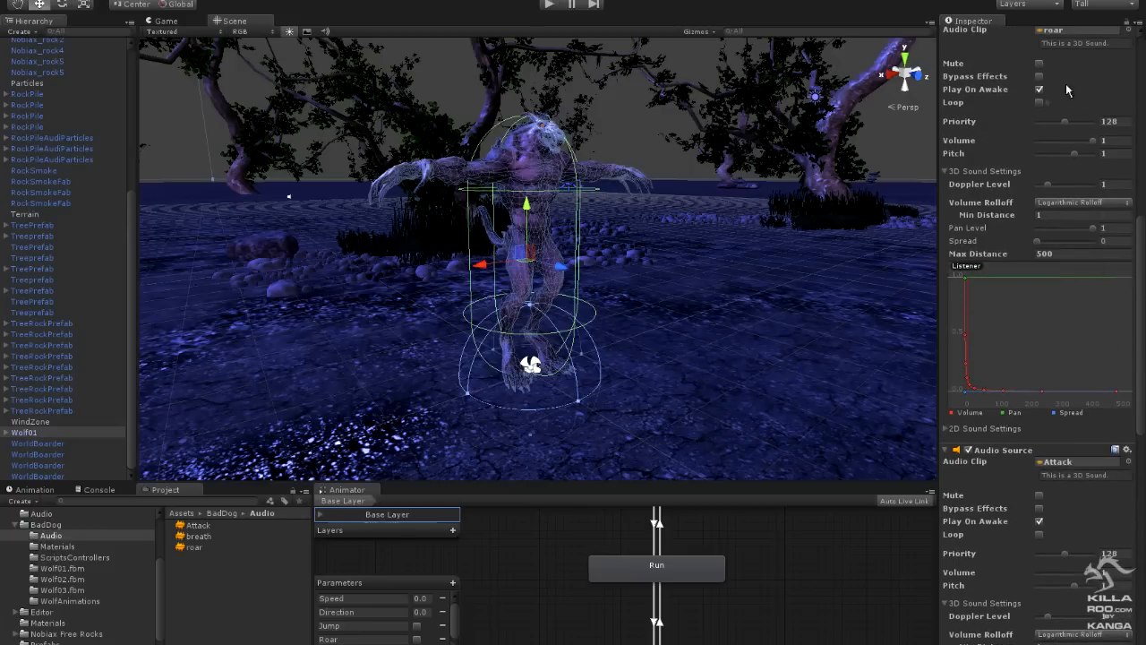
left_click_drag(1141, 284, 1142, 266)
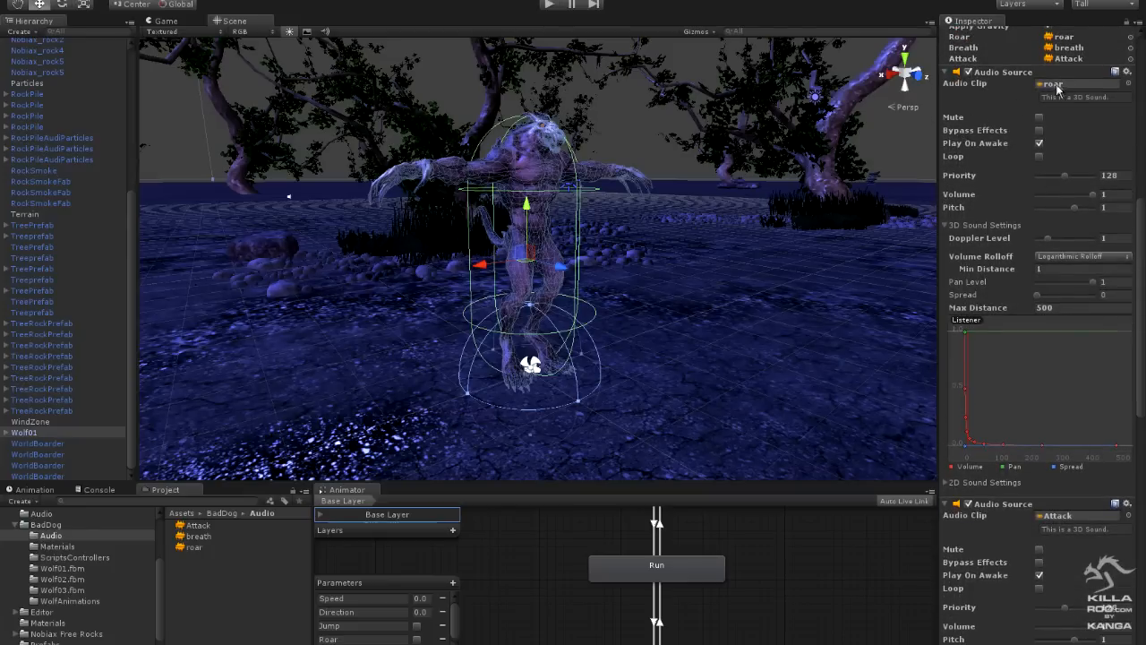
mouse_move(1140, 214)
left_mouse_down()
mouse_move(1143, 171)
mouse_move(1140, 221)
left_mouse_up()
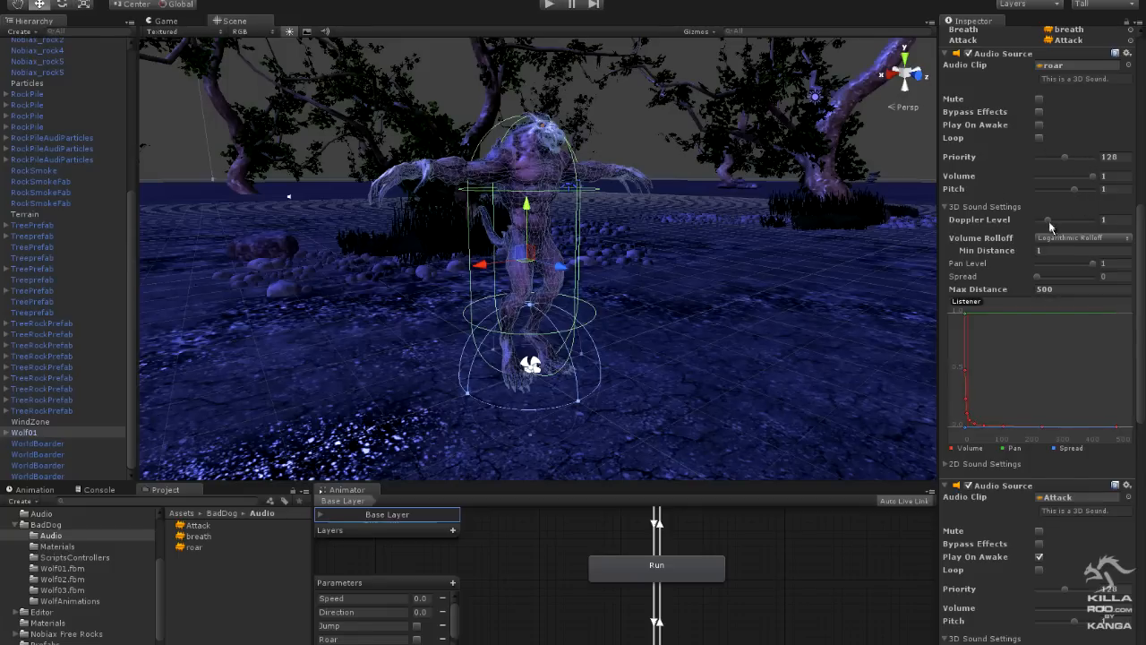
left_click_drag(1047, 222, 1029, 223)
left_click_drag(1141, 273, 1141, 273)
left_click(1081, 239)
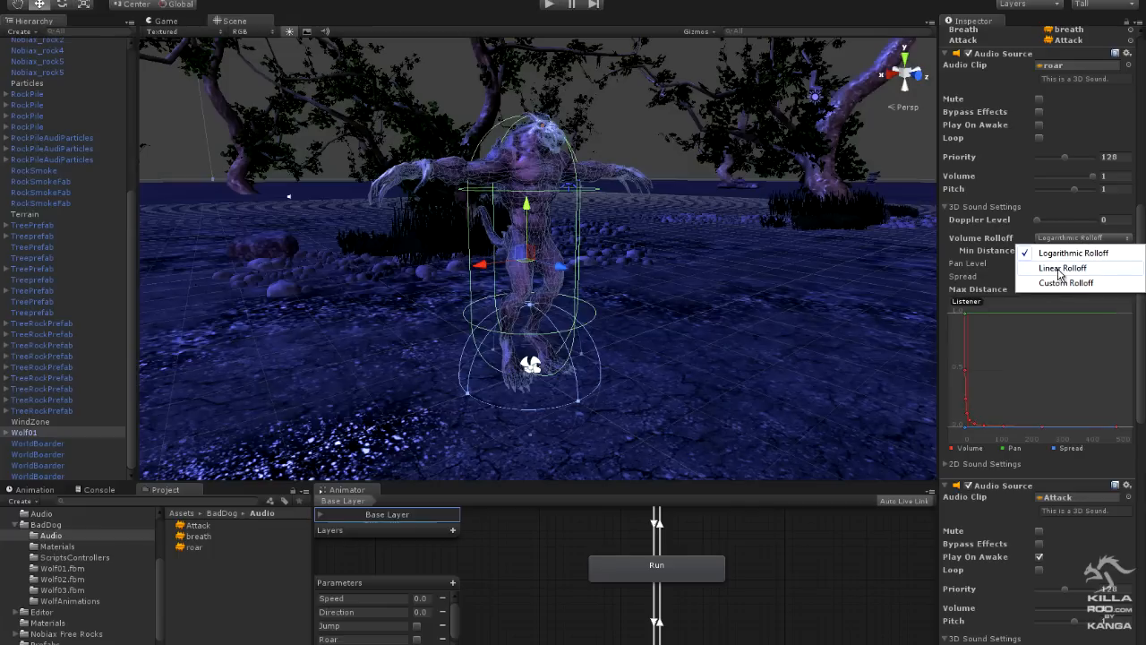
left_click(1063, 265)
scroll(993, 260, "down", 3)
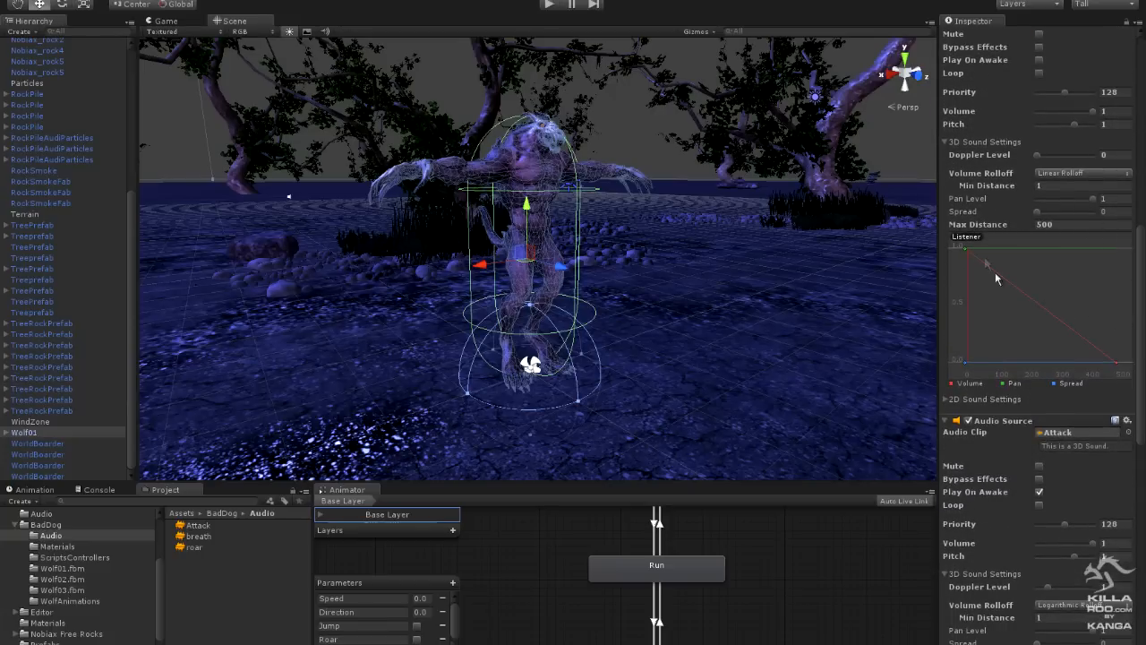
- On the Attack Audio Source, turn off Play On Awake and set Doppler Level to 0 and Volume Rolloff to Linear Rolloff
left_click_drag(1140, 347, 1145, 432)
left_click(1039, 233)
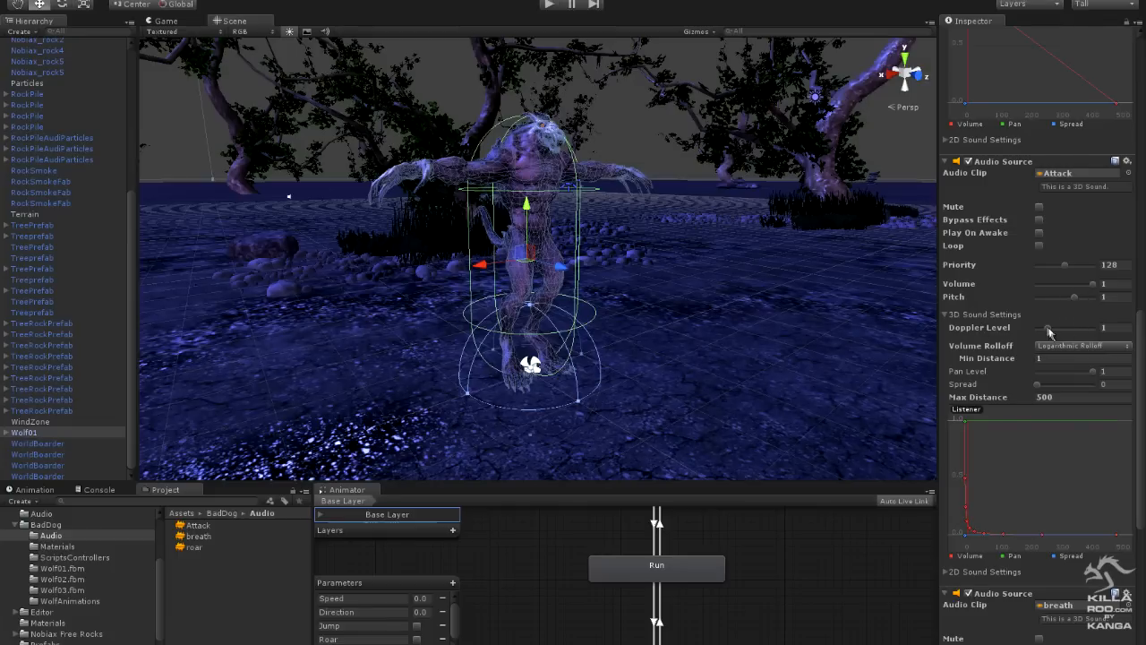
left_click_drag(1049, 331, 1025, 331)
left_click(1081, 345)
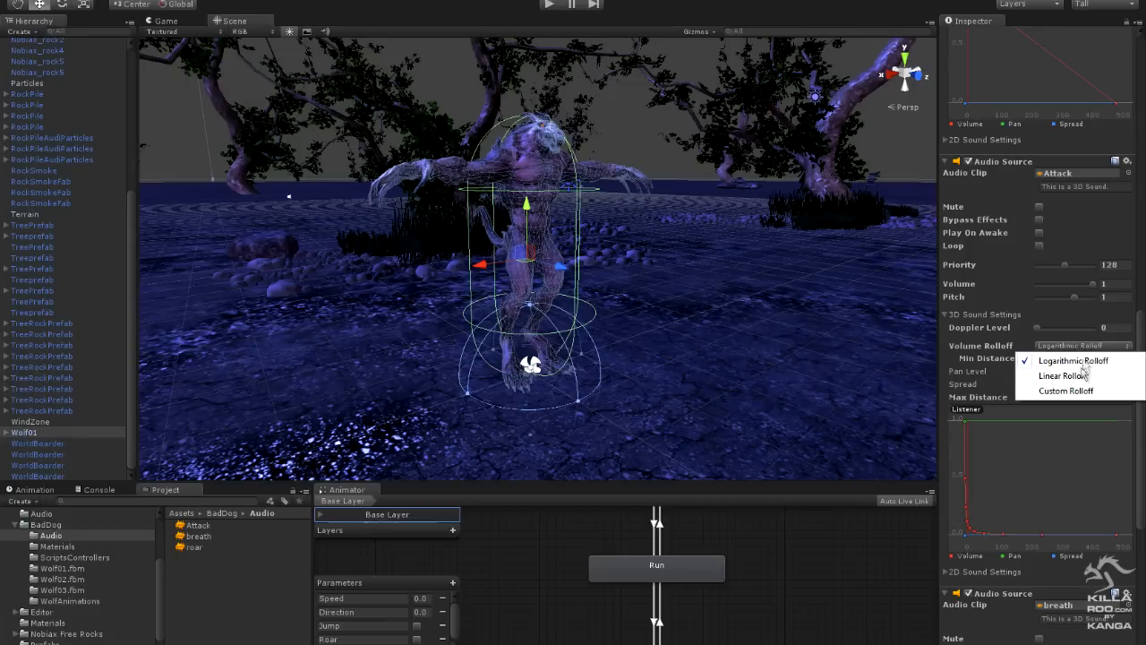
left_click(1061, 376)
- On the breath Audio Source, turn on Loop and set Doppler Level to 0 and Volume to 0.71
left_click_drag(1138, 452, 1143, 602)
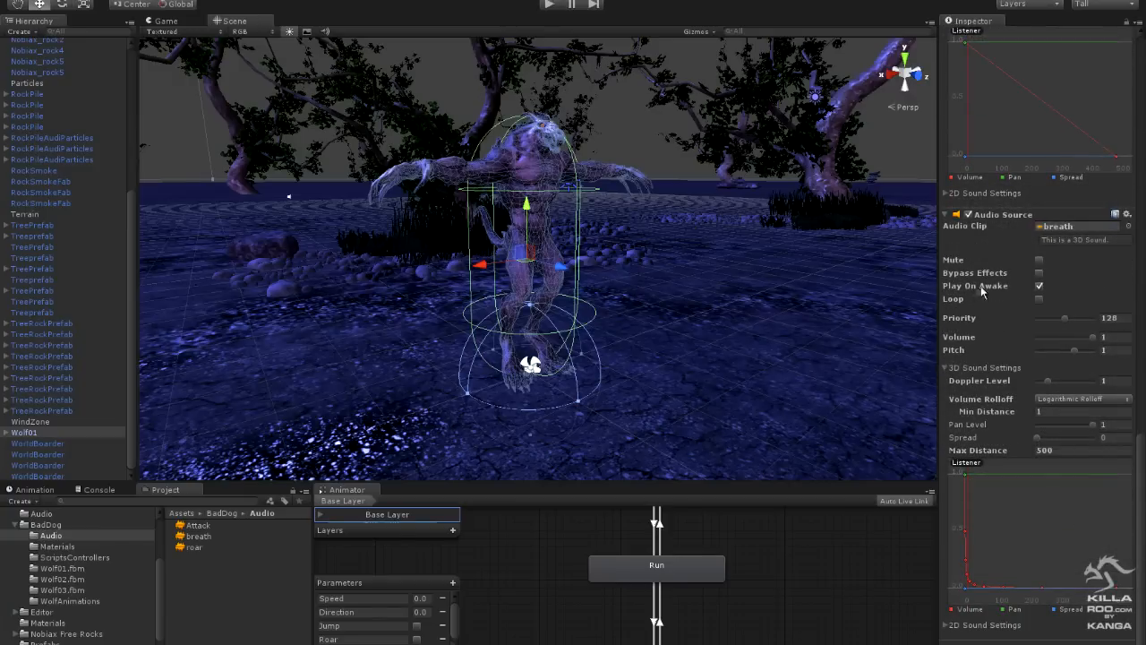
left_click(1039, 299)
left_click_drag(1049, 382, 1028, 385)
- Set the roar Audio Source's Max Distance to 80
left_click_drag(1141, 529, 1142, 407)
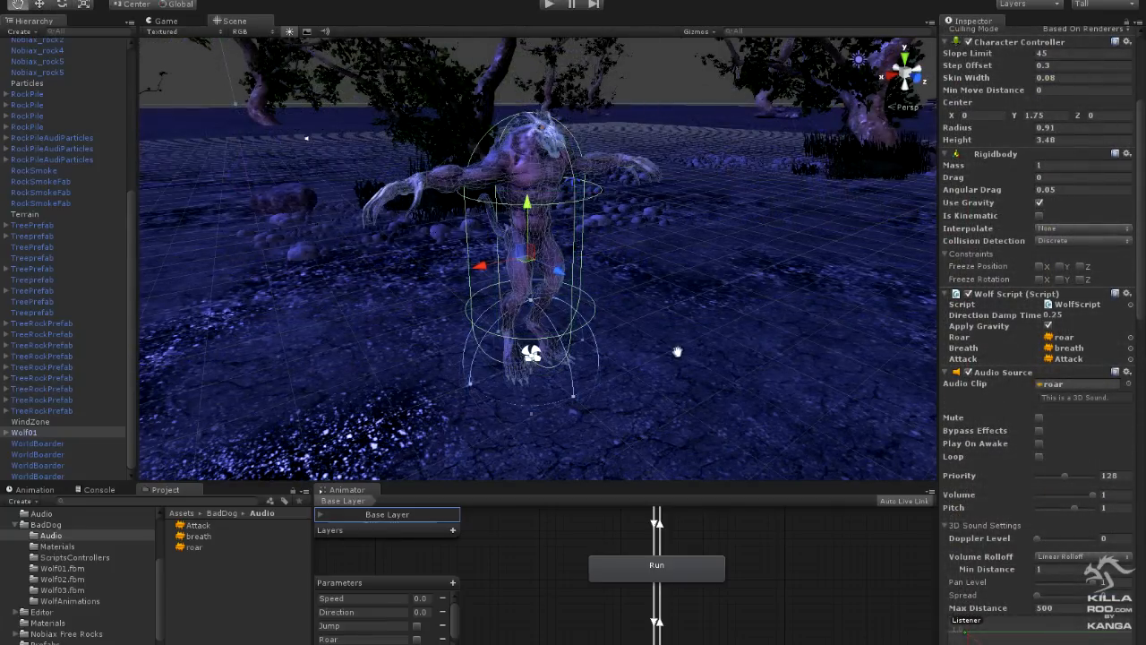
right_click_drag(678, 351, 609, 384, "alt")
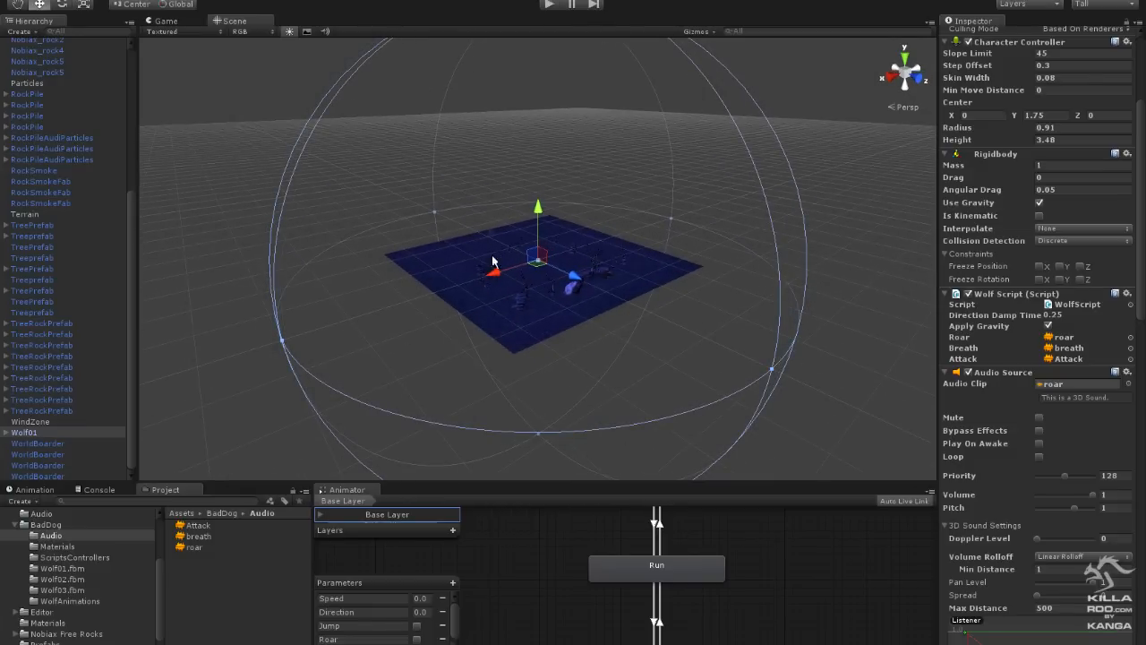
scroll(1145, 327, "down", 7)
scroll(1144, 325, "up", 10)
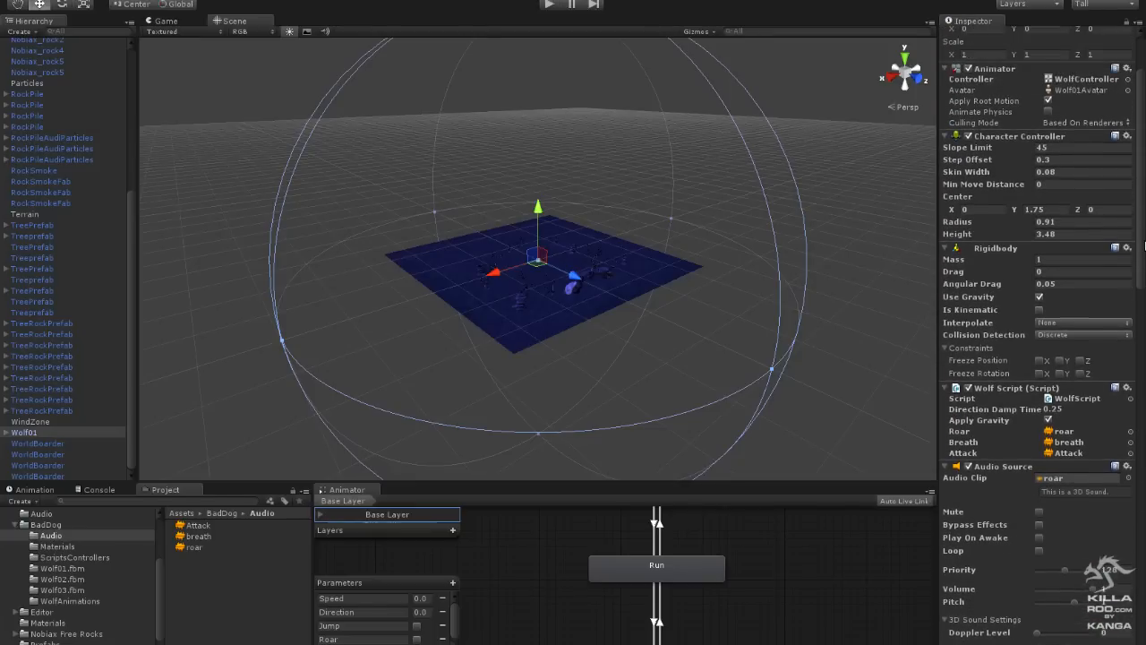
scroll(1145, 244, "up", 1)
scroll(1145, 243, "down", 12)
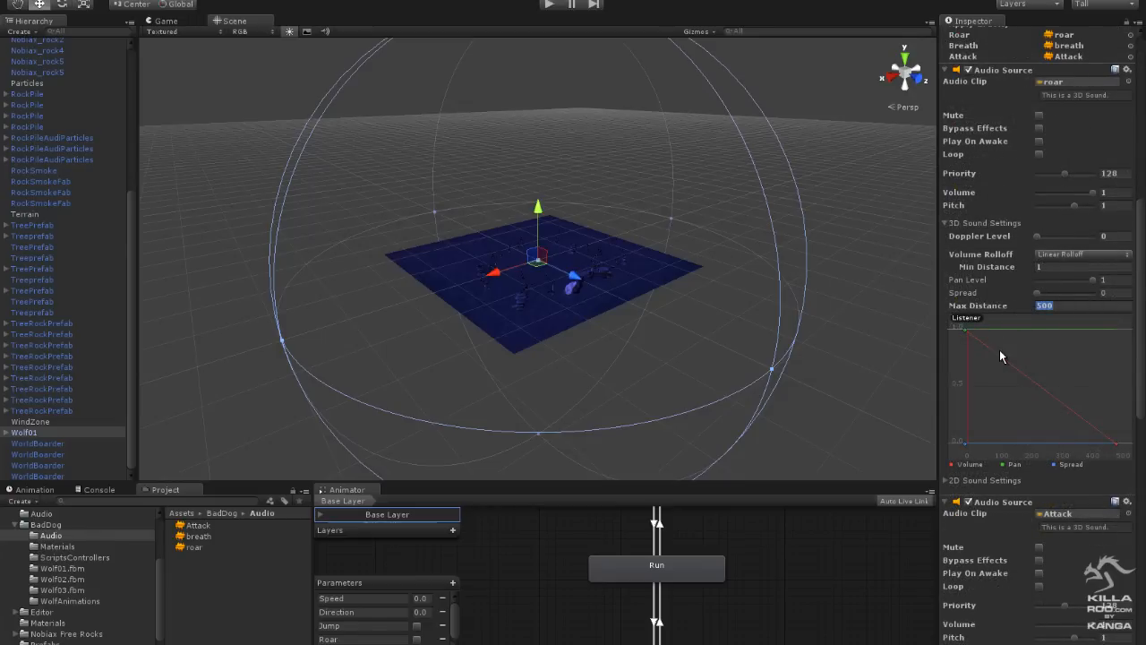
type("80")
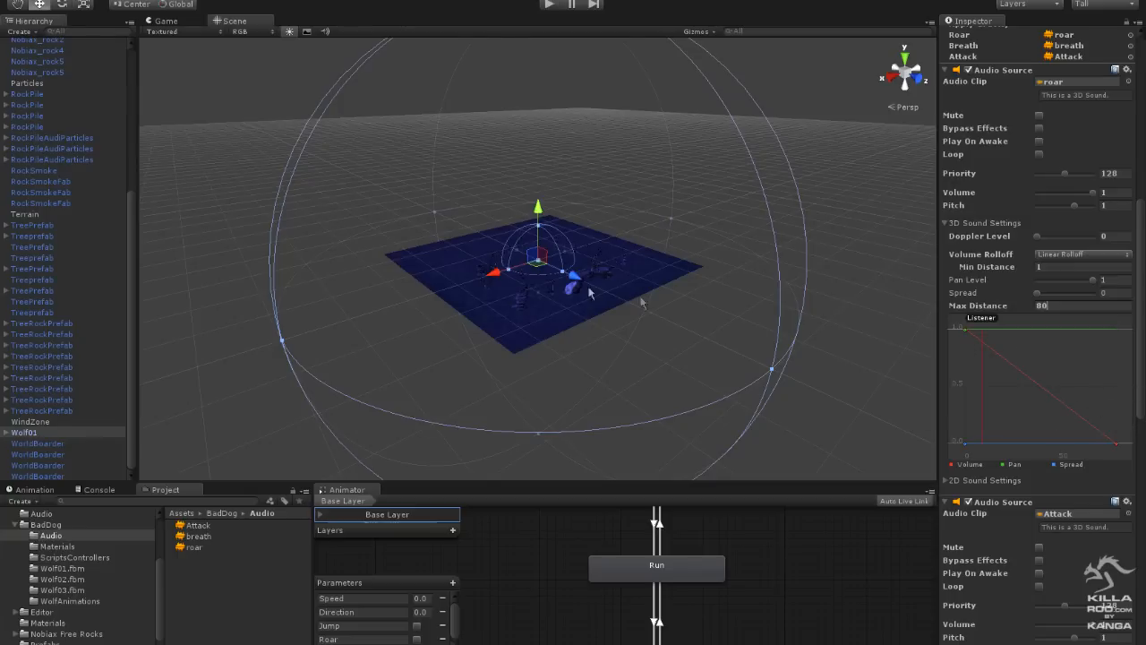
- Set Max Distance to 80 on both the Attack and breath Audio Sources
scroll(1140, 400, "down", 15)
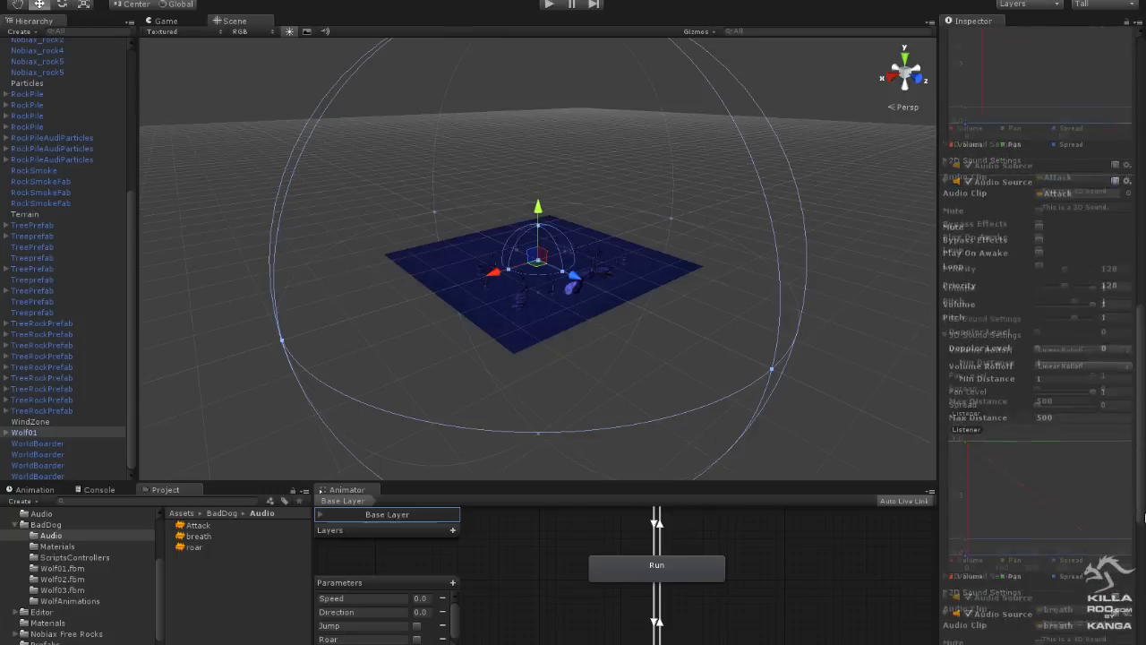
left_click_drag(1017, 380, 979, 386)
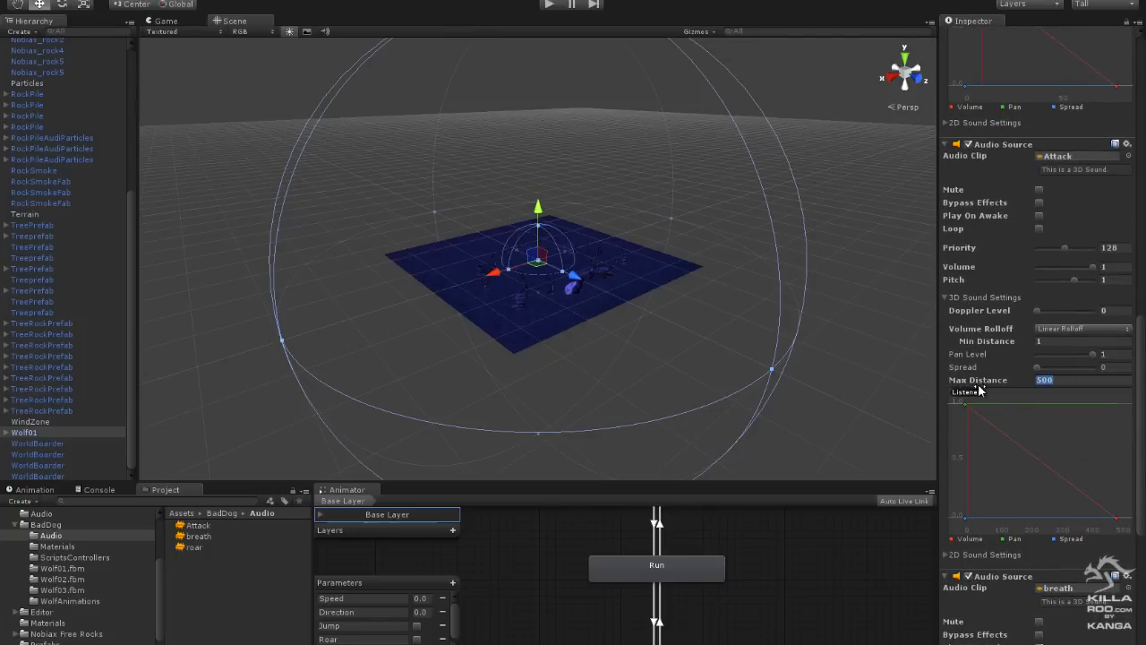
type("80")
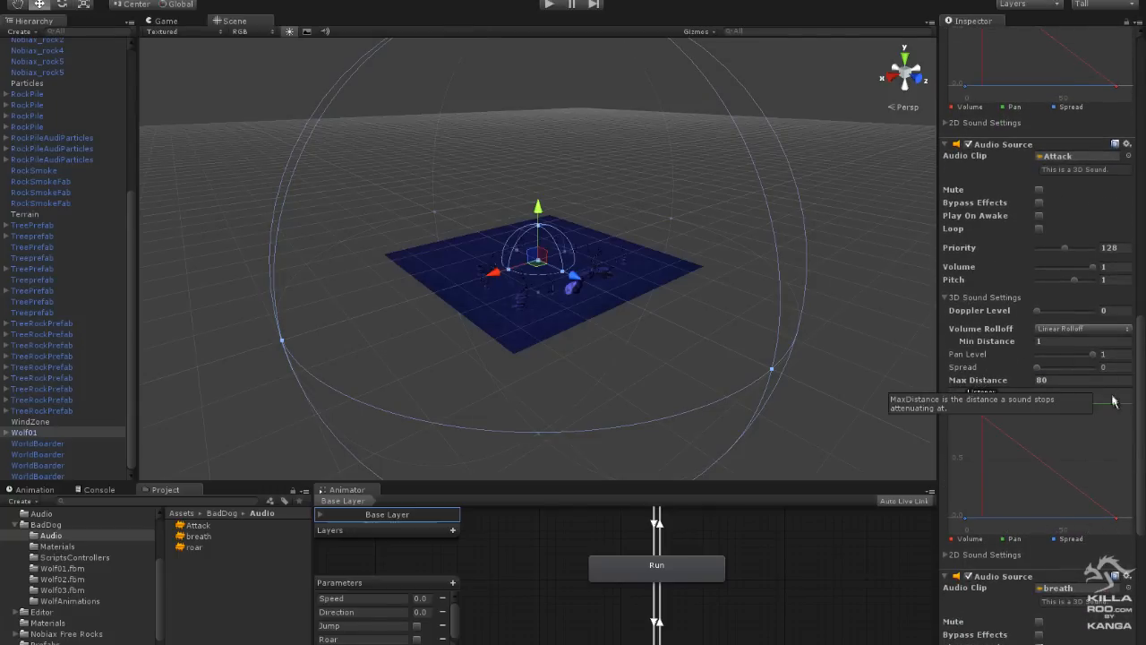
left_click_drag(1141, 400, 1145, 525)
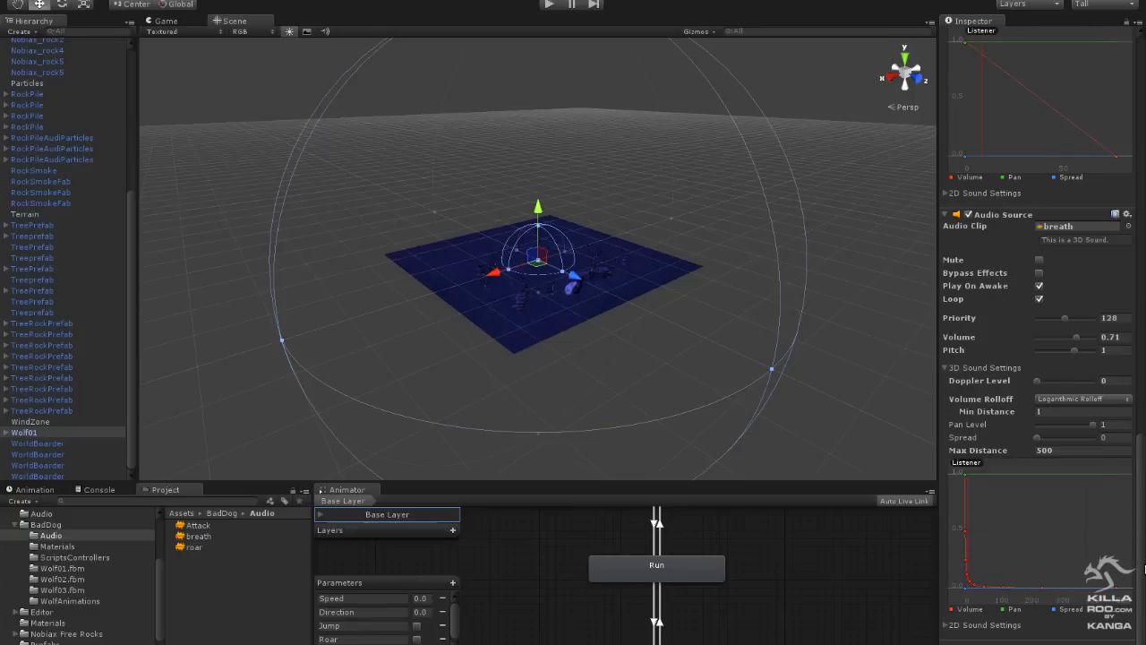
left_click_drag(1060, 454, 981, 456)
type("80")
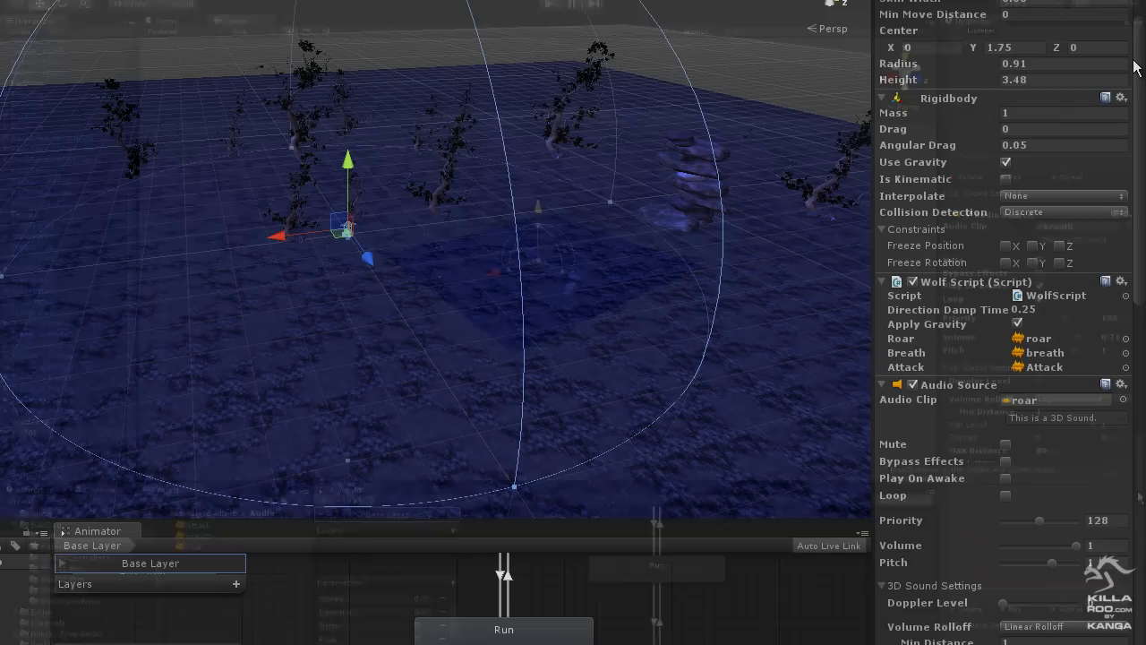
- Open the WolfScript source in Notepad++ and examine its input handling for the run, jump, roar and slash actions
scroll(1002, 269, "down", 1)
left_click(1020, 281)
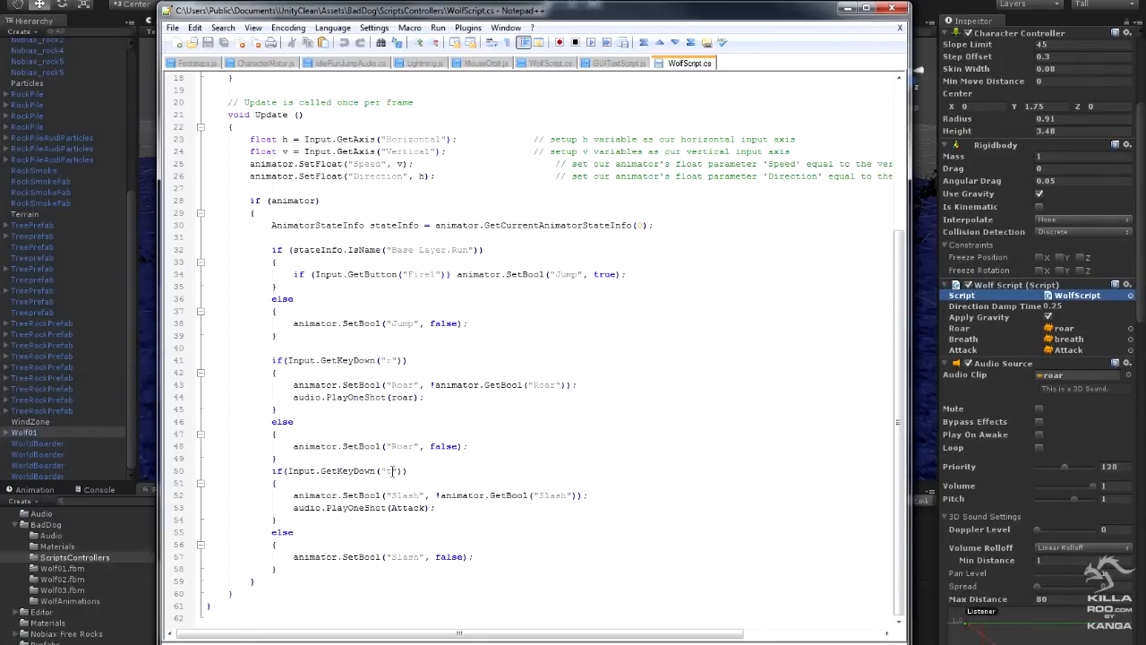
scroll(412, 498, "up", 6)
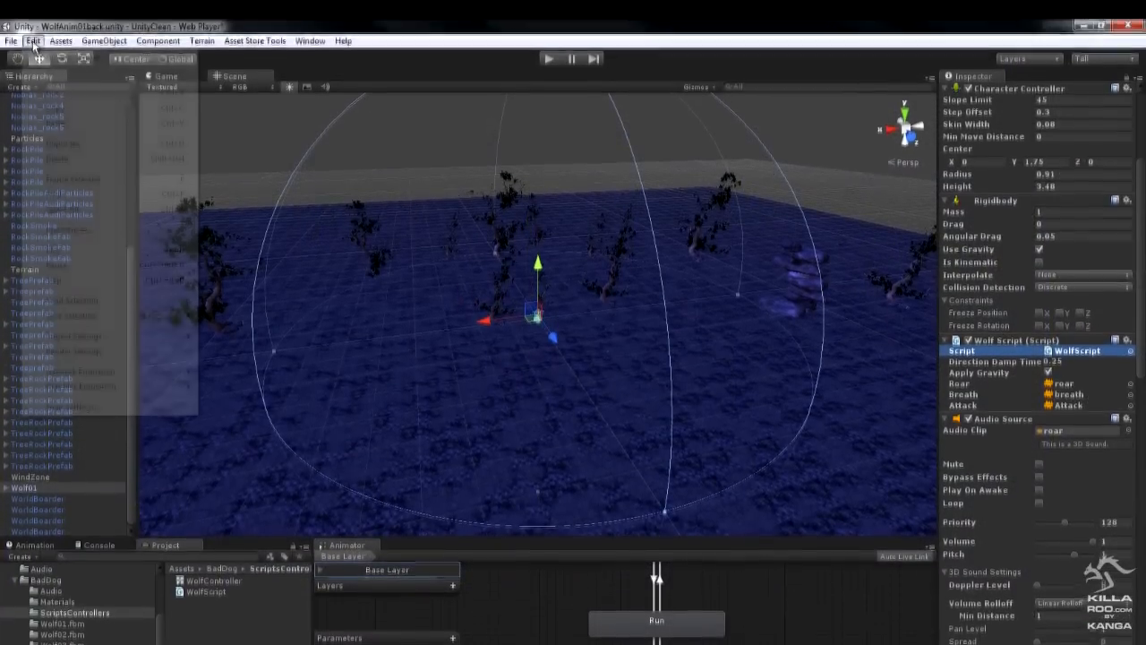
- In the project's input settings, rename the roar axis to Roar and collapse the Roar and Slash entries
left_click(32, 9)
mouse_move(78, 345)
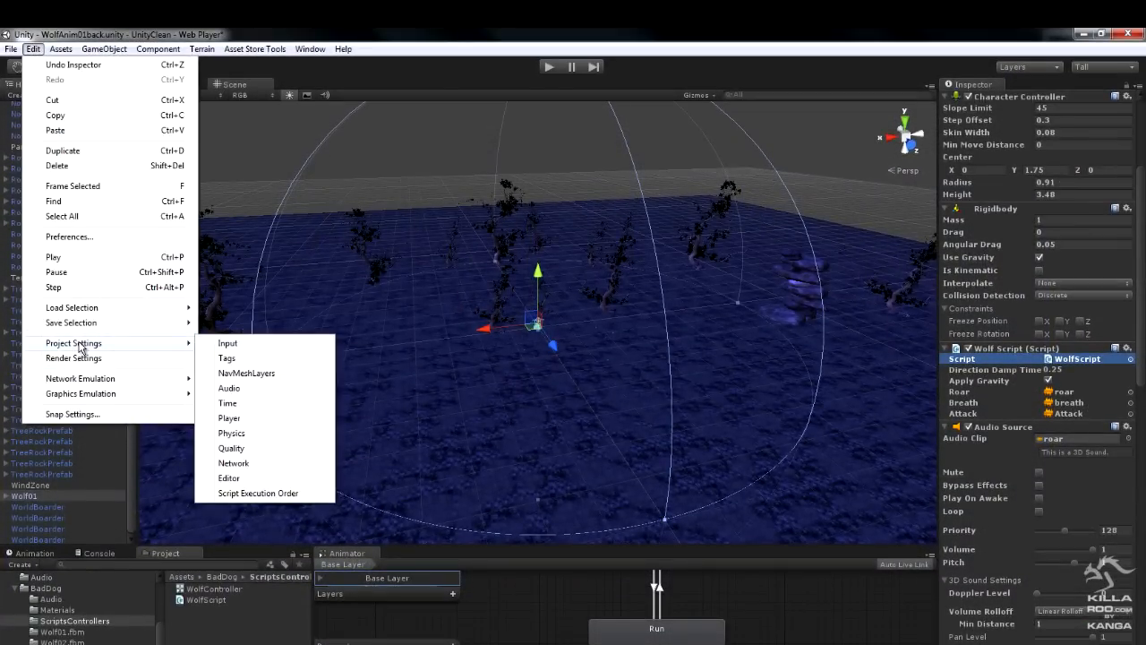
left_click(231, 347)
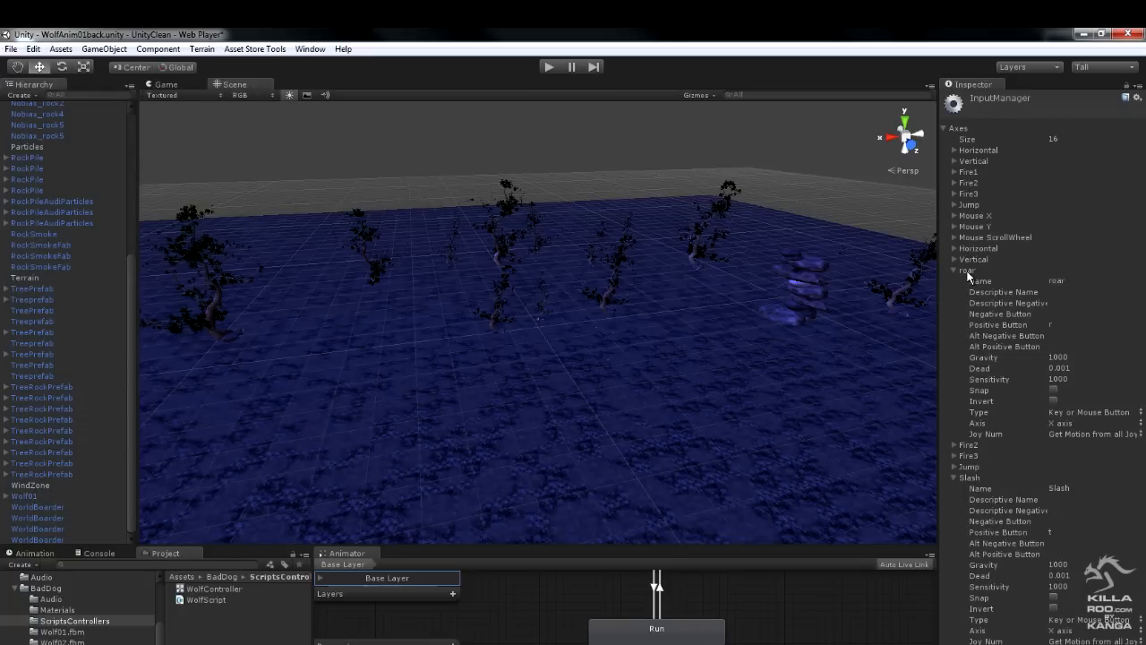
left_click(1018, 285)
type("Roar")
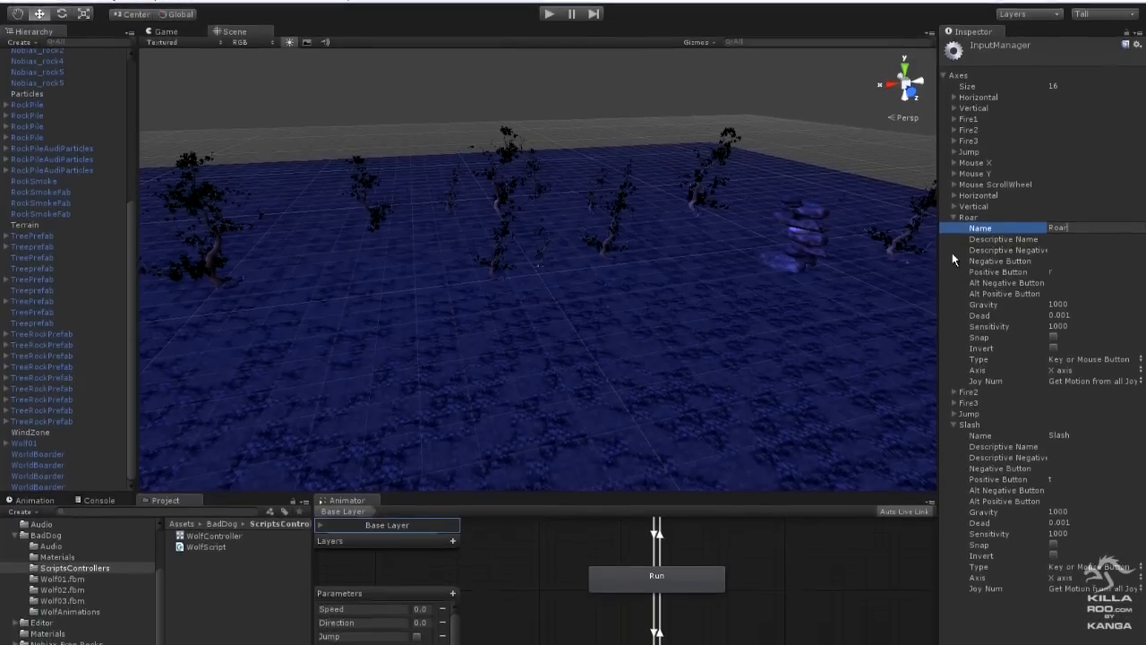
left_click(955, 270)
left_click(954, 313)
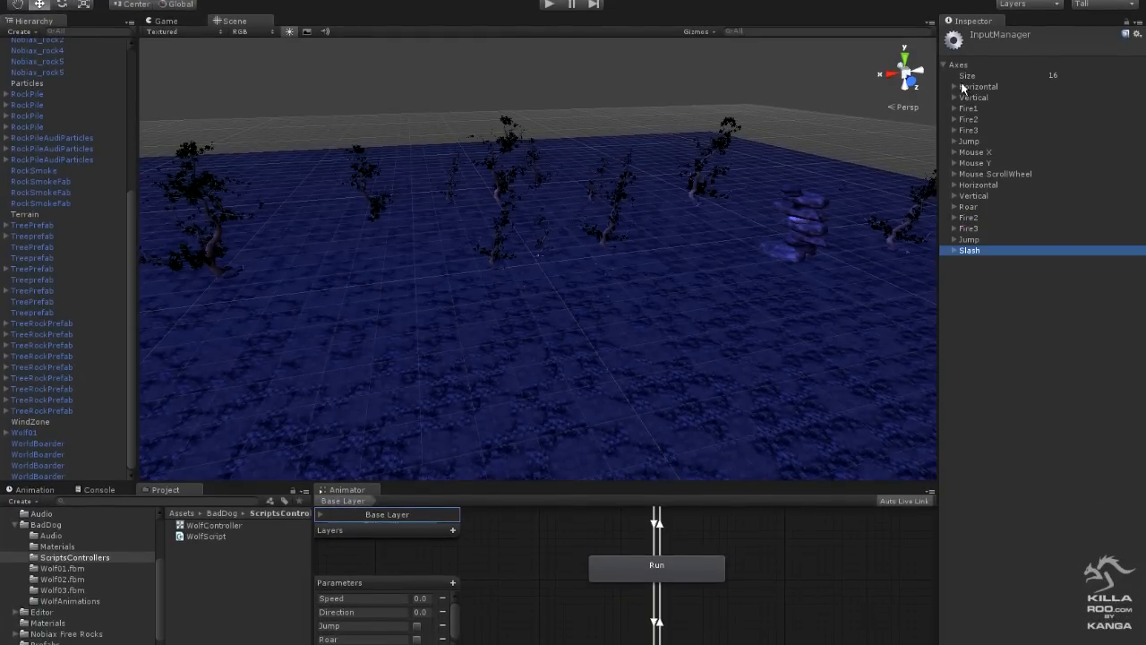
left_click(1059, 75)
double_click(1061, 75)
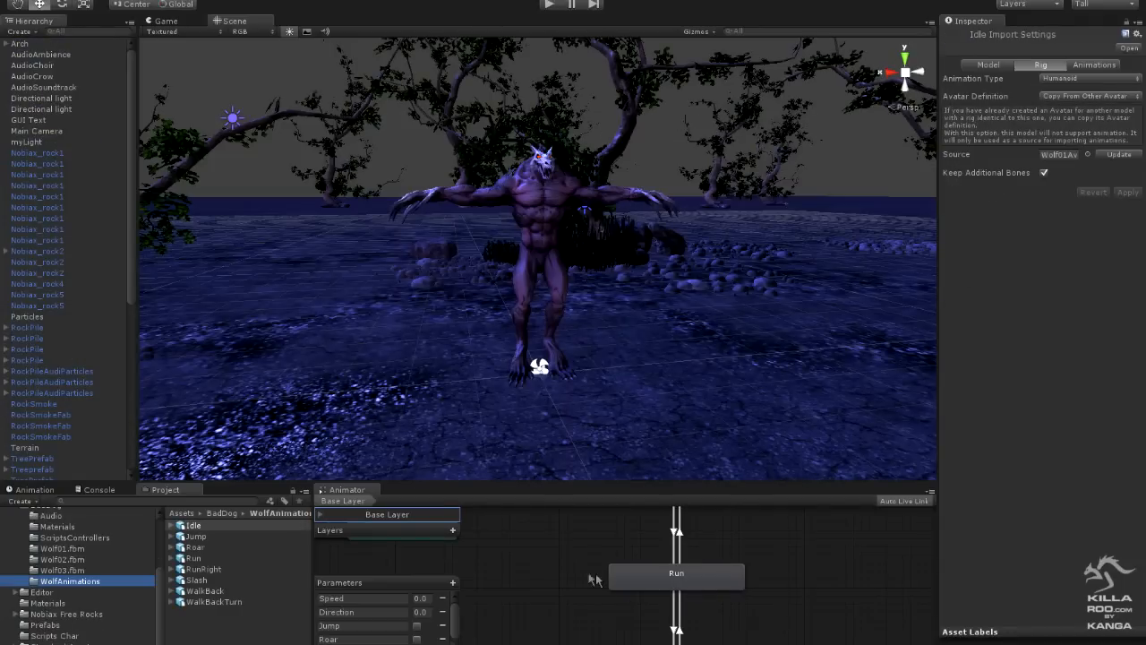
- Check the motion assigned to the Animator's Idle state and expand the Idle asset in WolfAnimations to find its clip
left_click(832, 599)
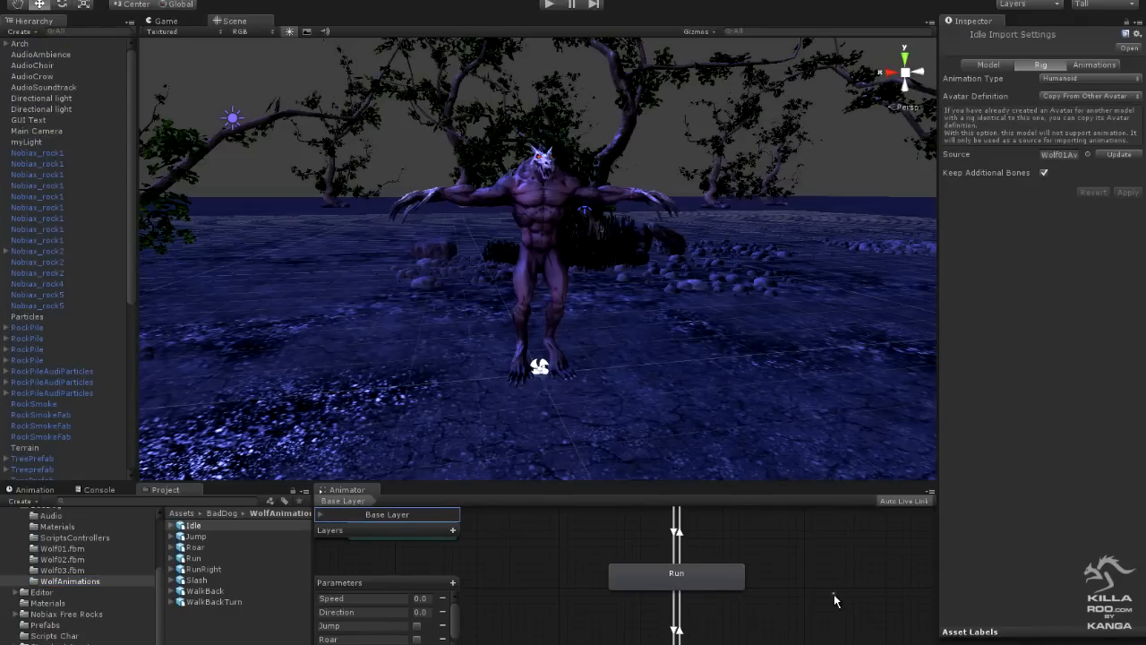
left_click_drag(852, 618, 877, 555, "alt")
left_click_drag(678, 598, 768, 532, "alt")
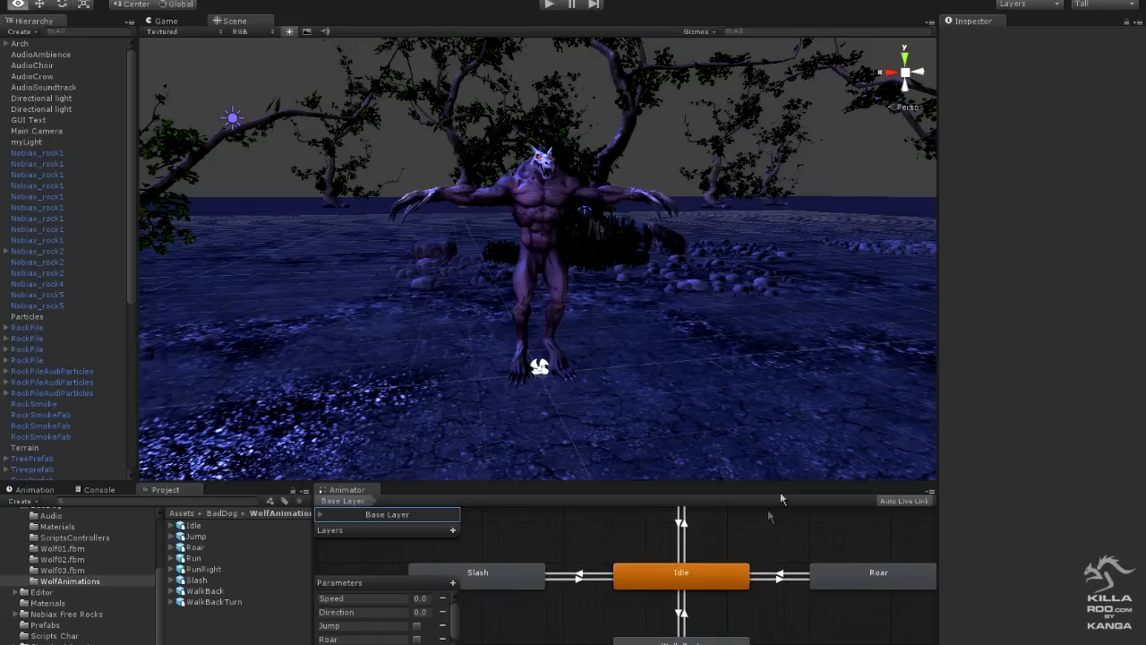
left_click(720, 584)
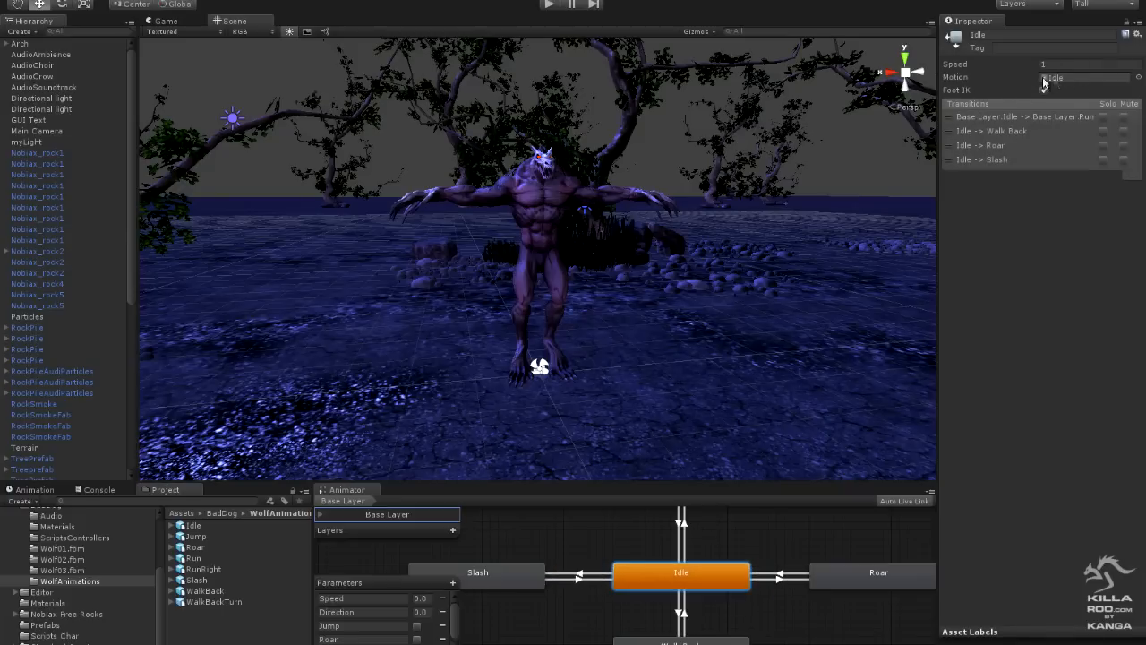
left_click(170, 525)
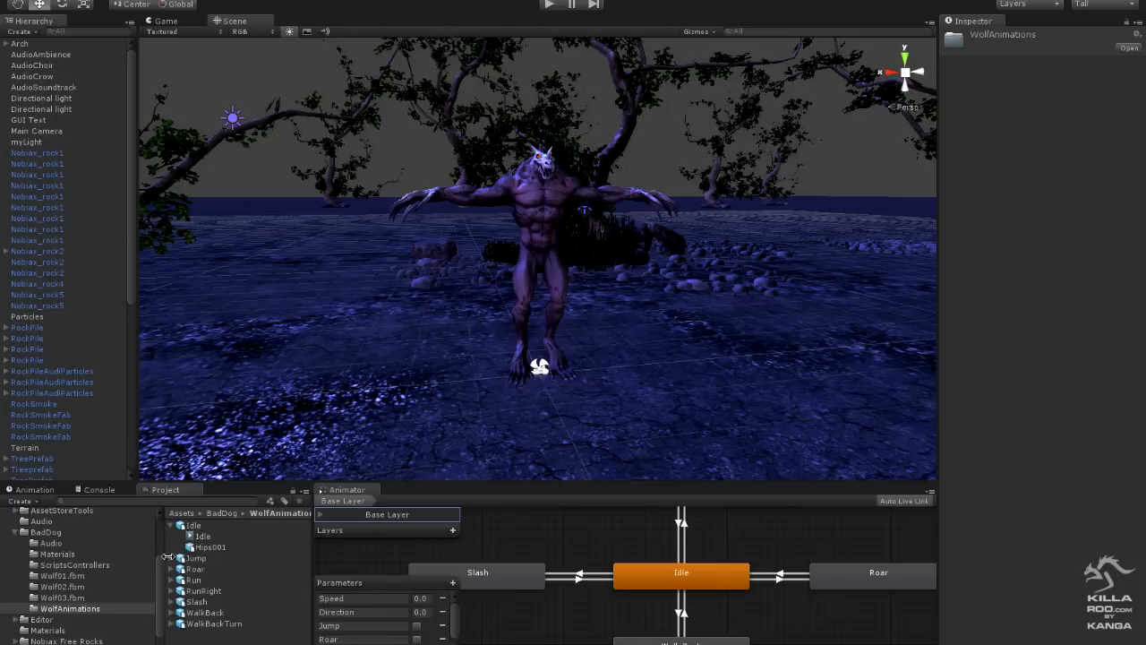
- Assign the Jump clip from the Jump asset as the motion of the Animator's Jump state
left_click_drag(762, 546, 732, 550, "alt")
left_click(732, 550)
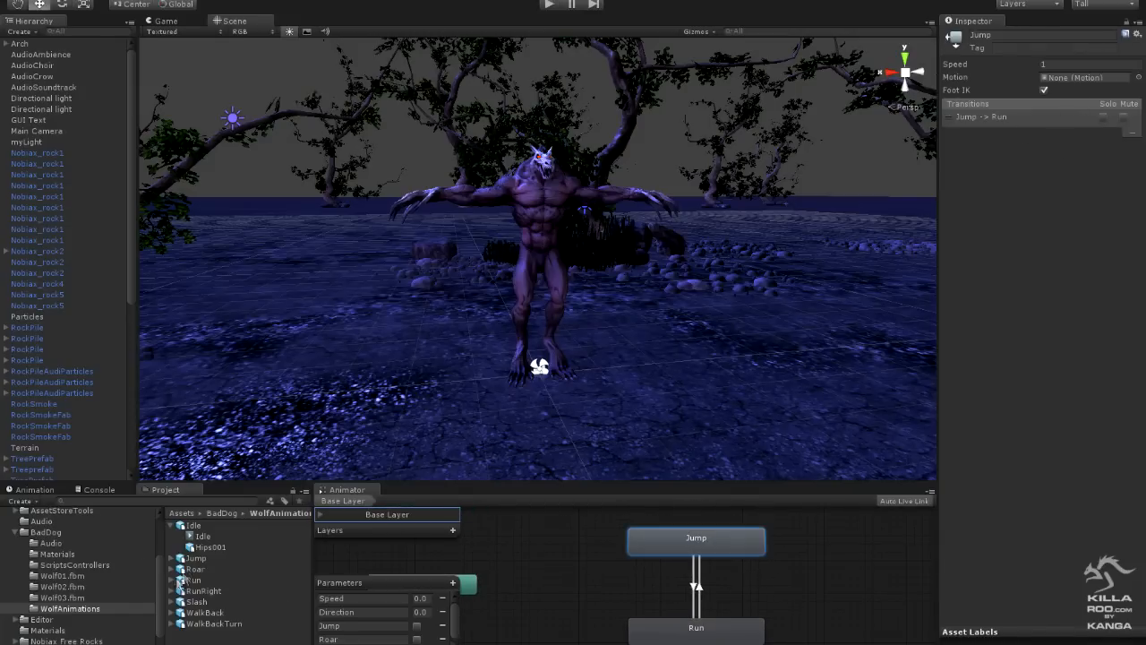
left_click(171, 558)
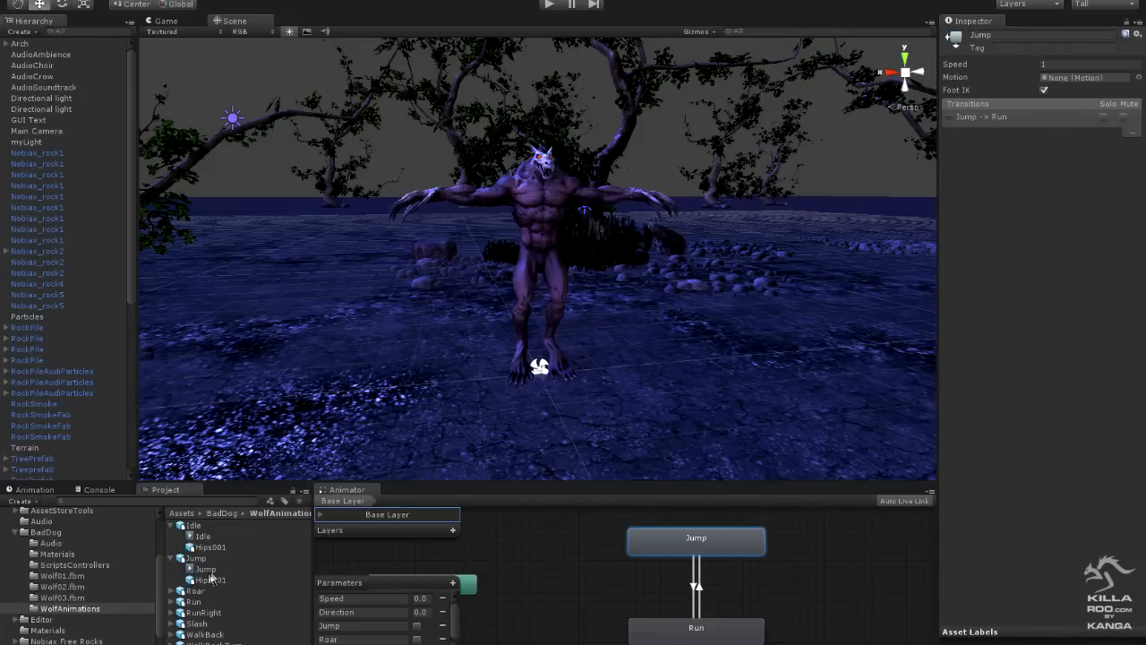
left_click_drag(197, 572, 1076, 82)
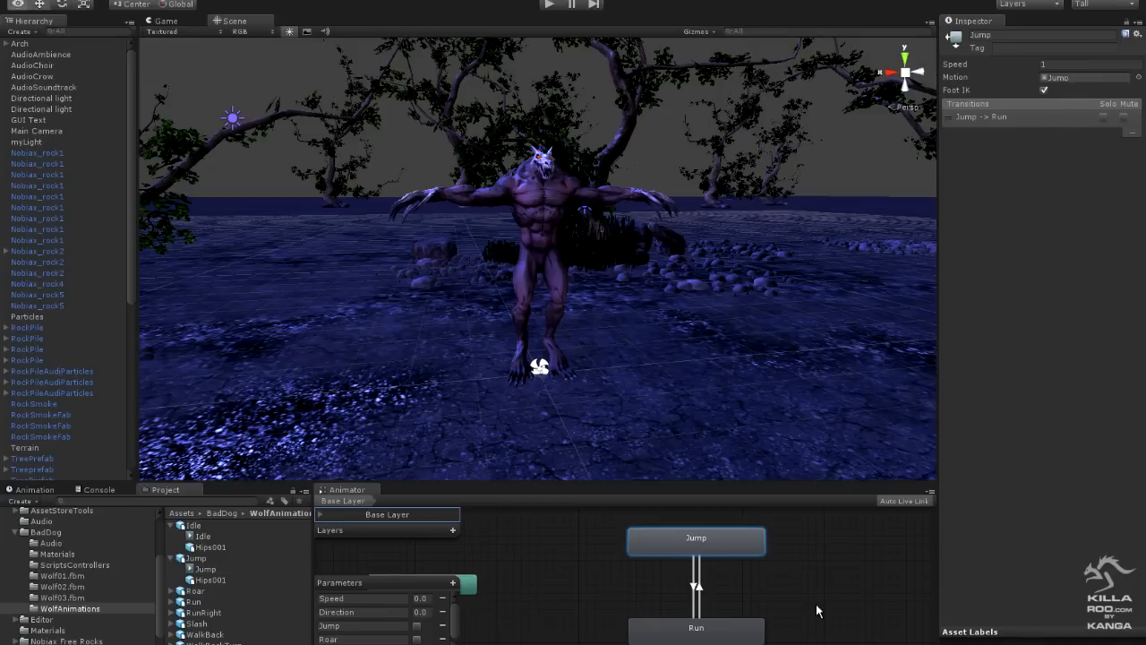
- Look over the Idle and Walk Back states, and examine the Idle clip's settings in the Idle asset's animation import settings
middle_click_drag(816, 603, 768, 538)
middle_click_drag(799, 601, 816, 537)
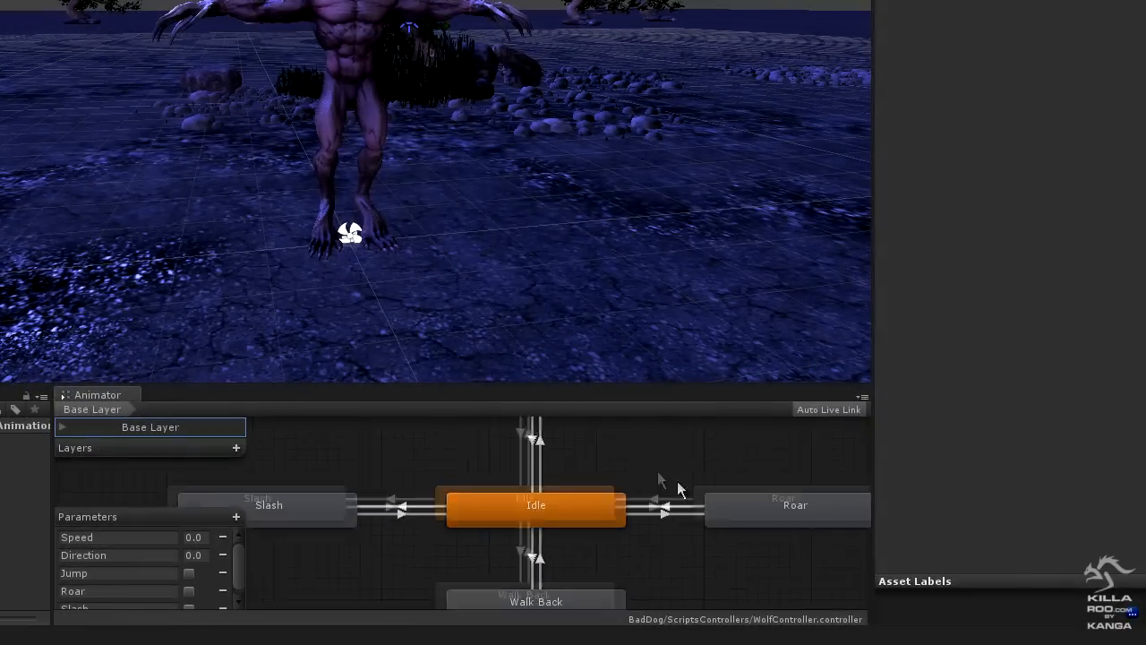
middle_click_drag(678, 486, 609, 519)
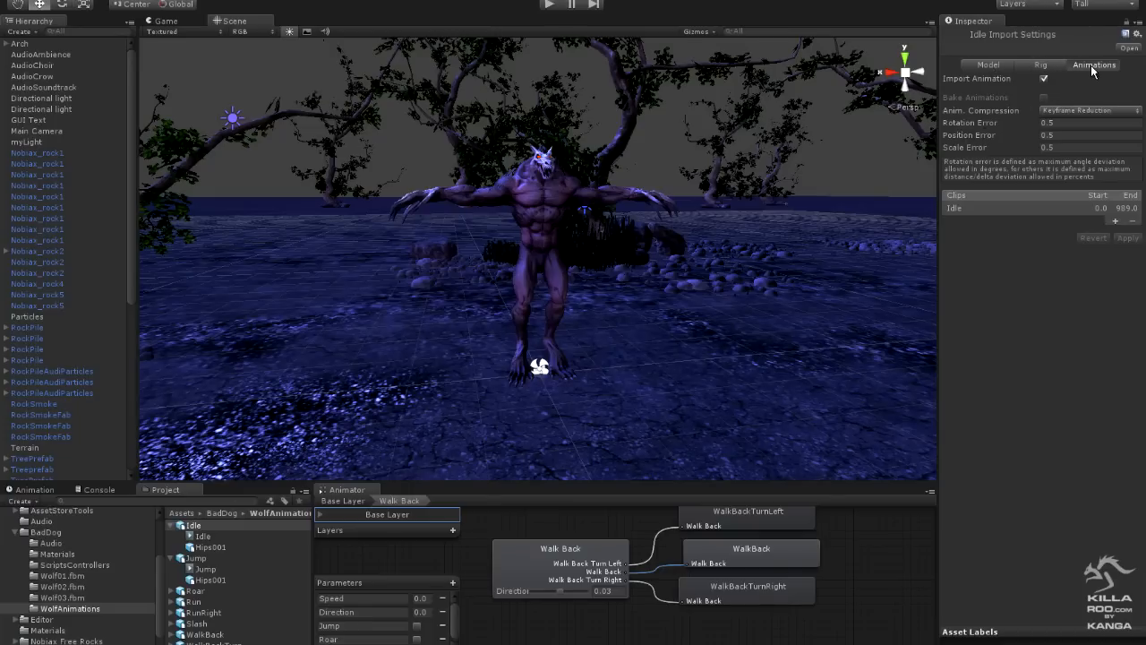
left_click(1015, 208)
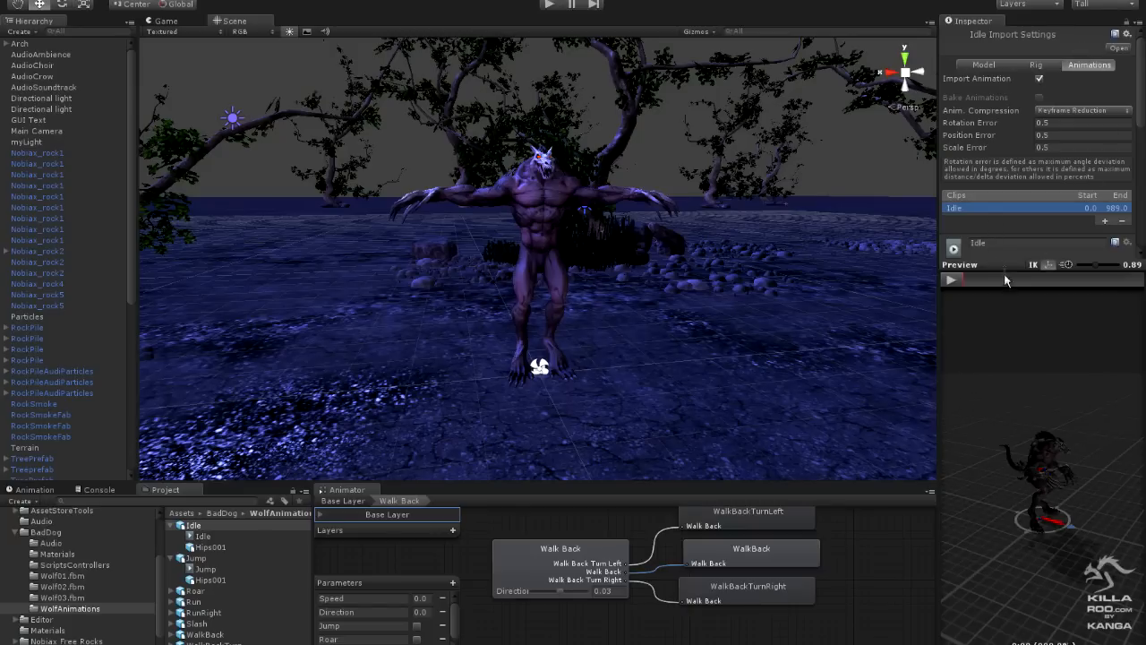
left_click_drag(1006, 264, 995, 468)
scroll(1009, 344, "down", 5)
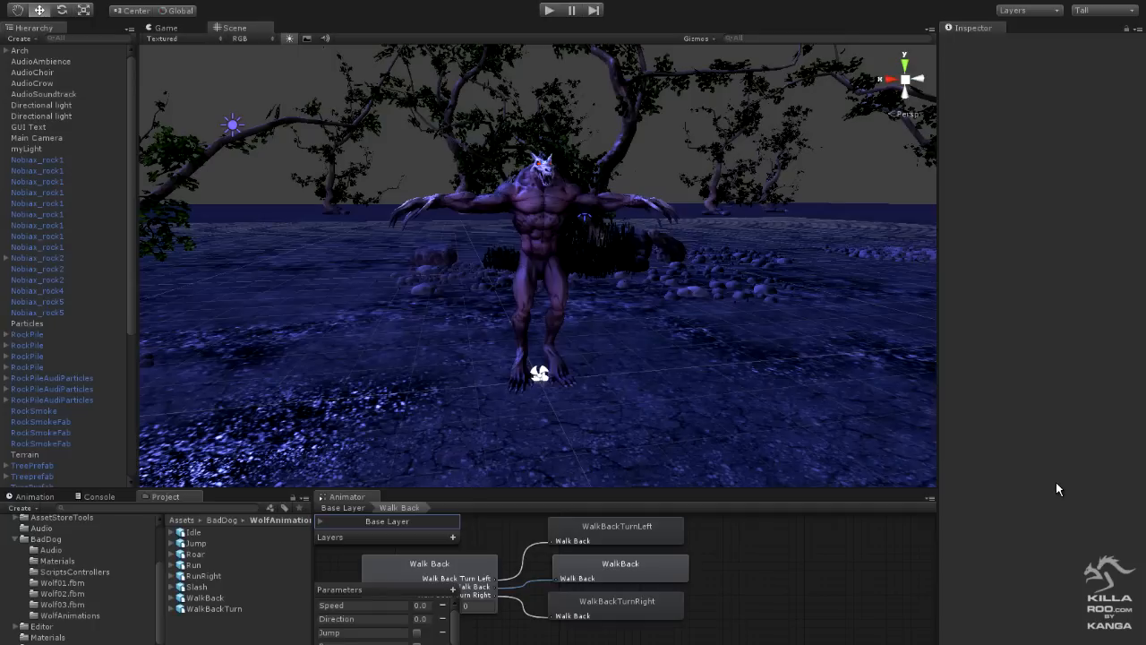
- Run the scene and test the wolf's forward movement, turning and the camera zoom
left_click(549, 11)
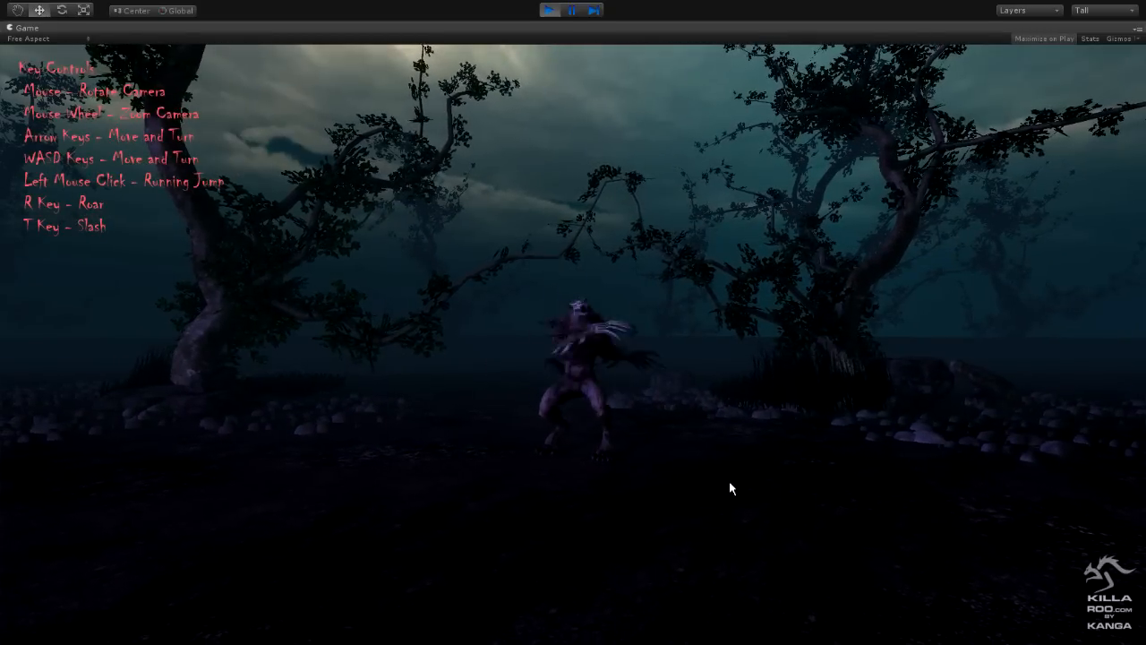
scroll(730, 481, "up", 3)
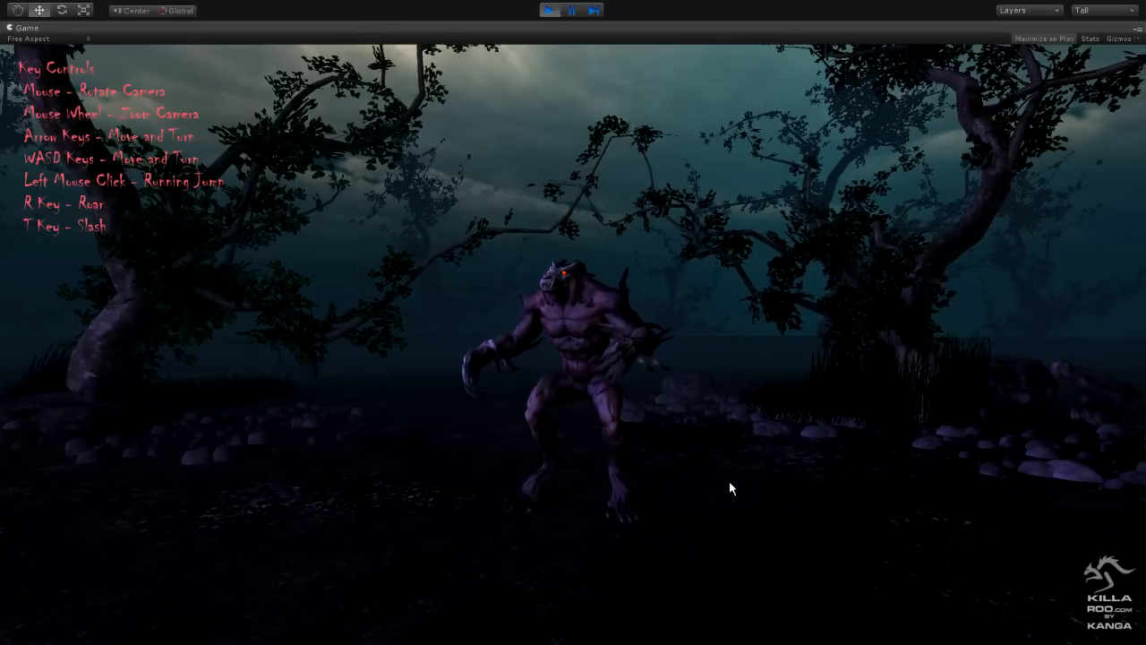
key("w")
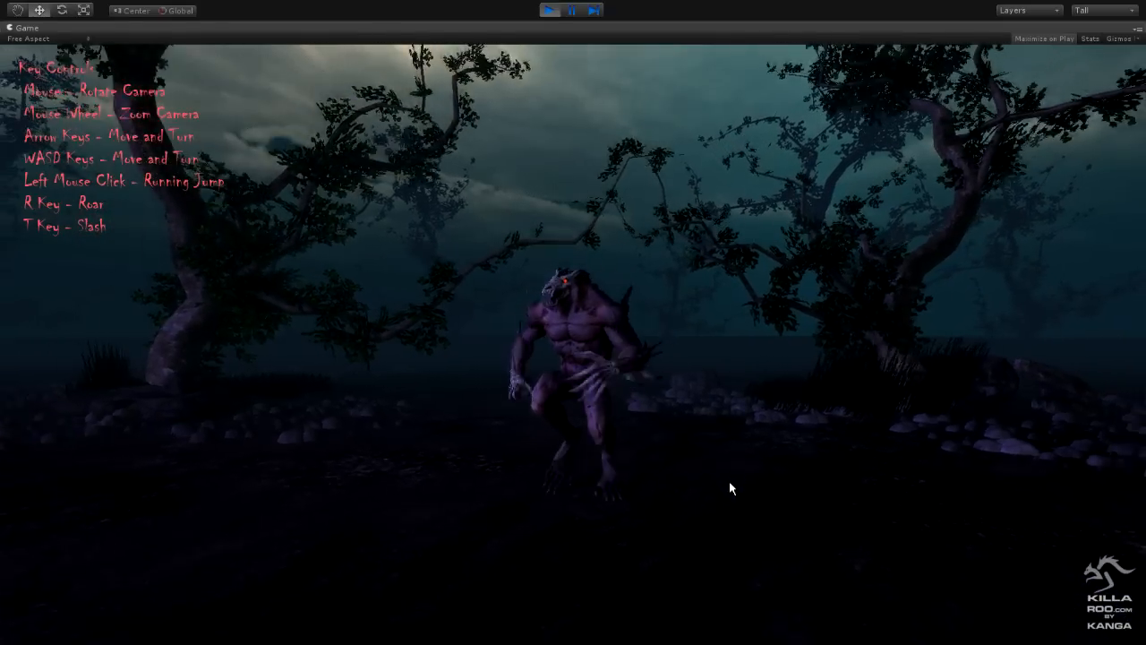
key("a")
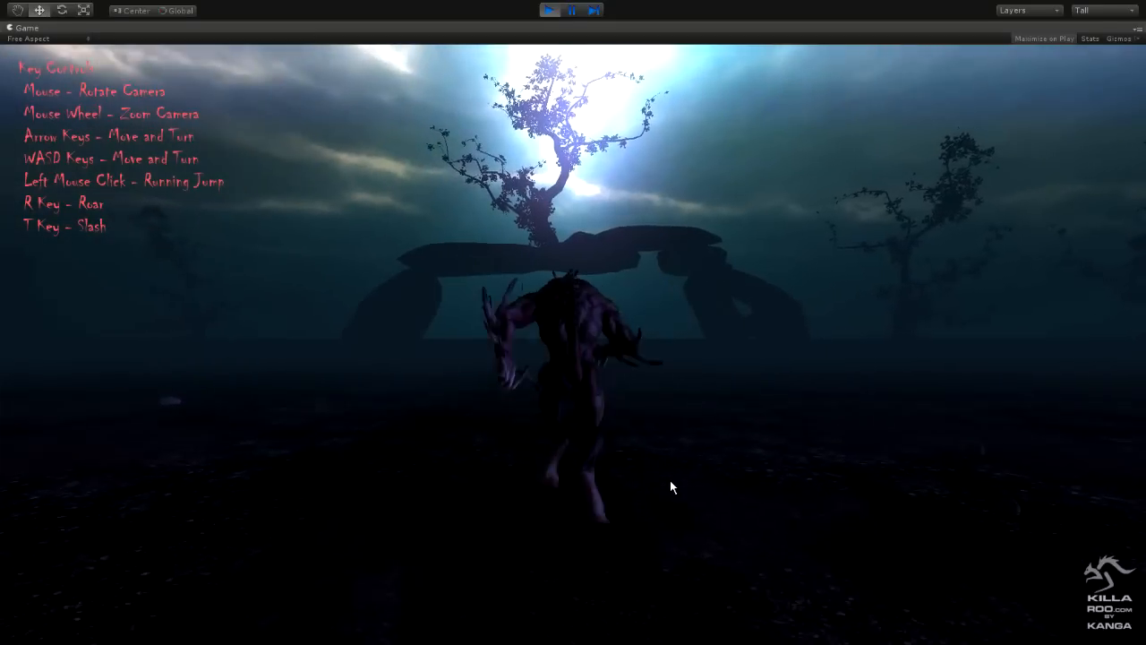
scroll(670, 494, "up", 3)
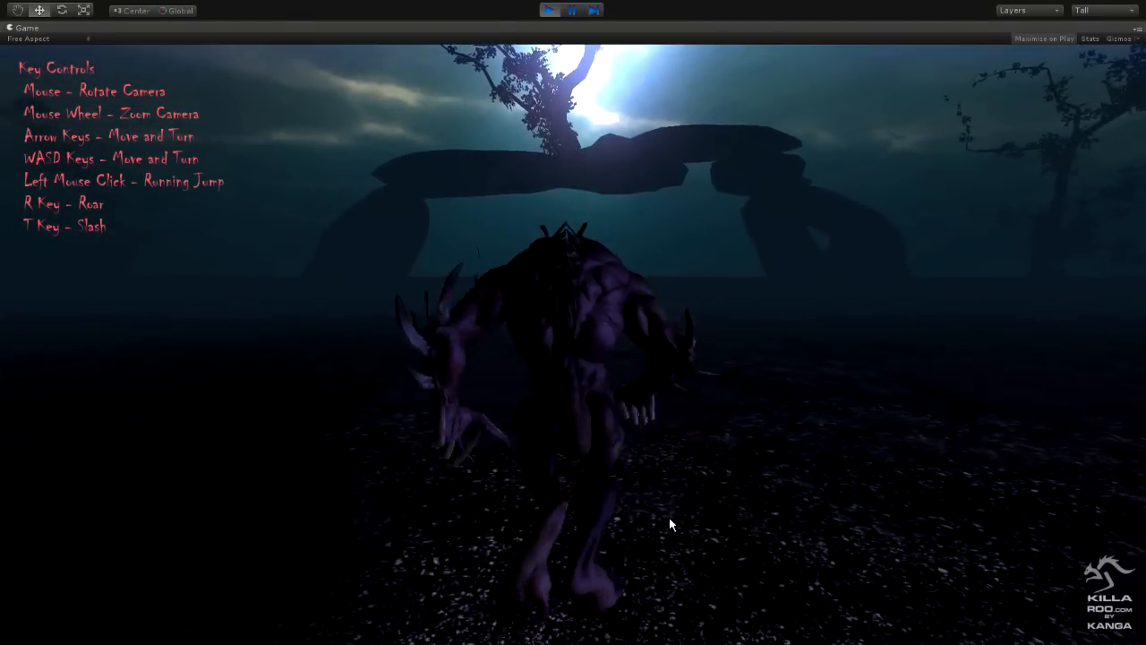
key("d")
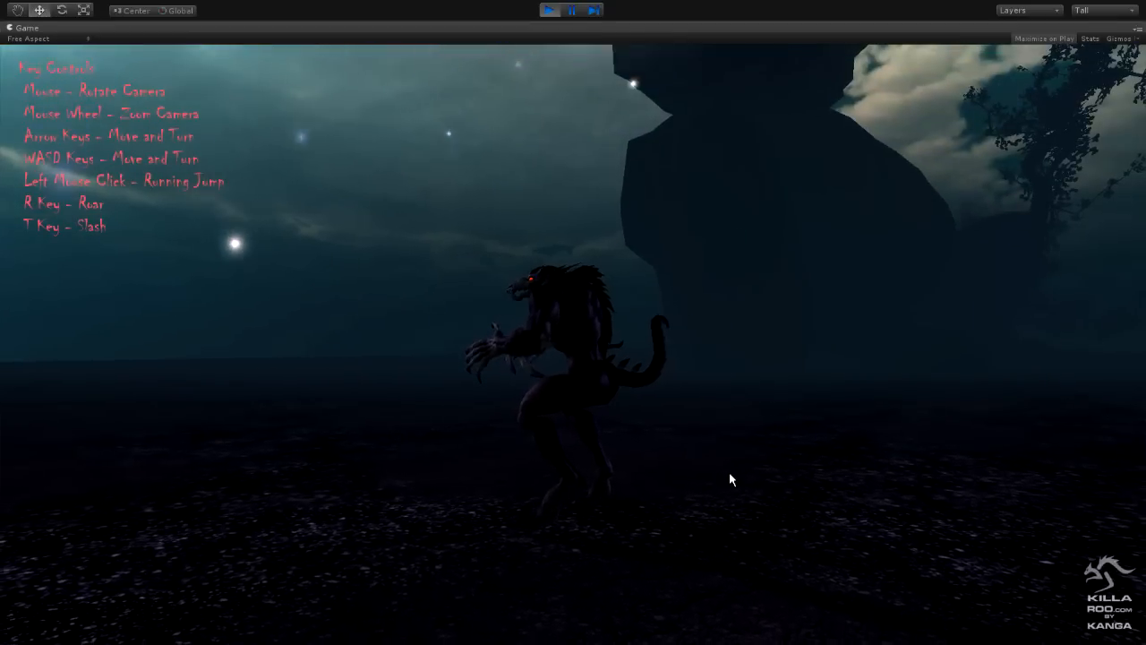
- Run the wolf forward across the terrain to test its running animation
key("w")
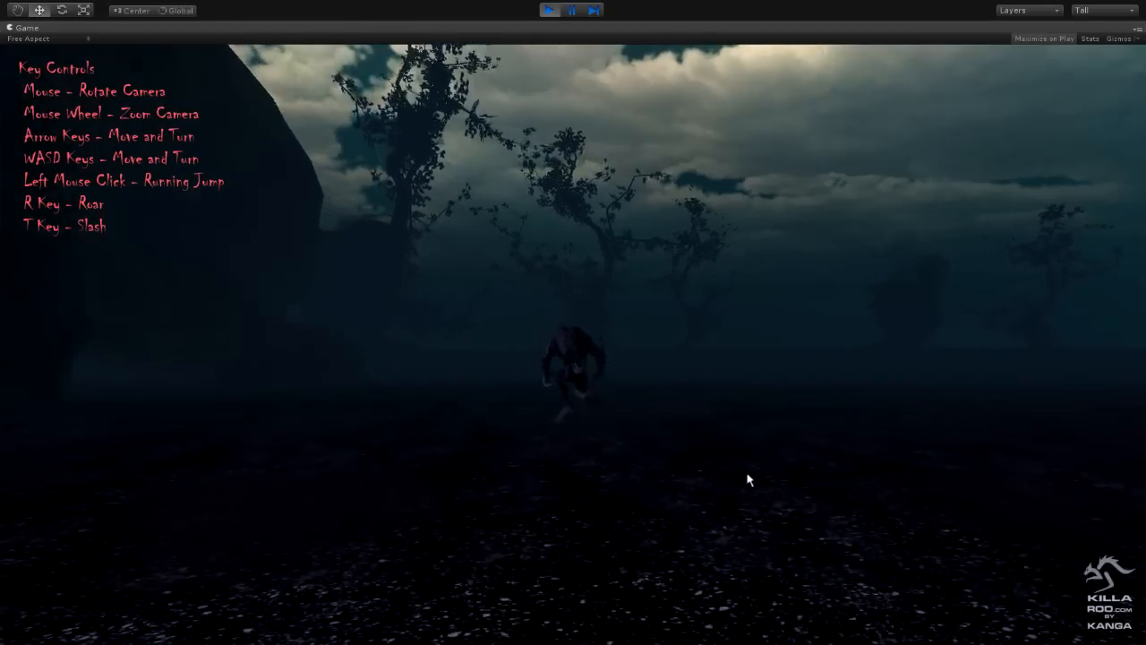
key("w")
key("w")
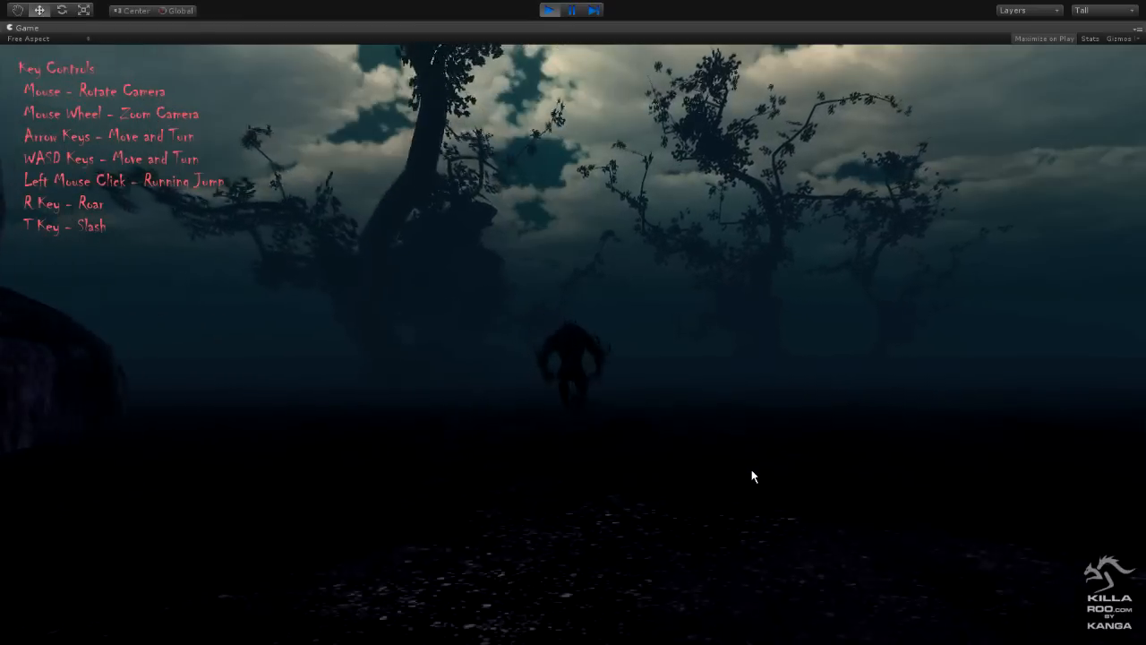
key("w")
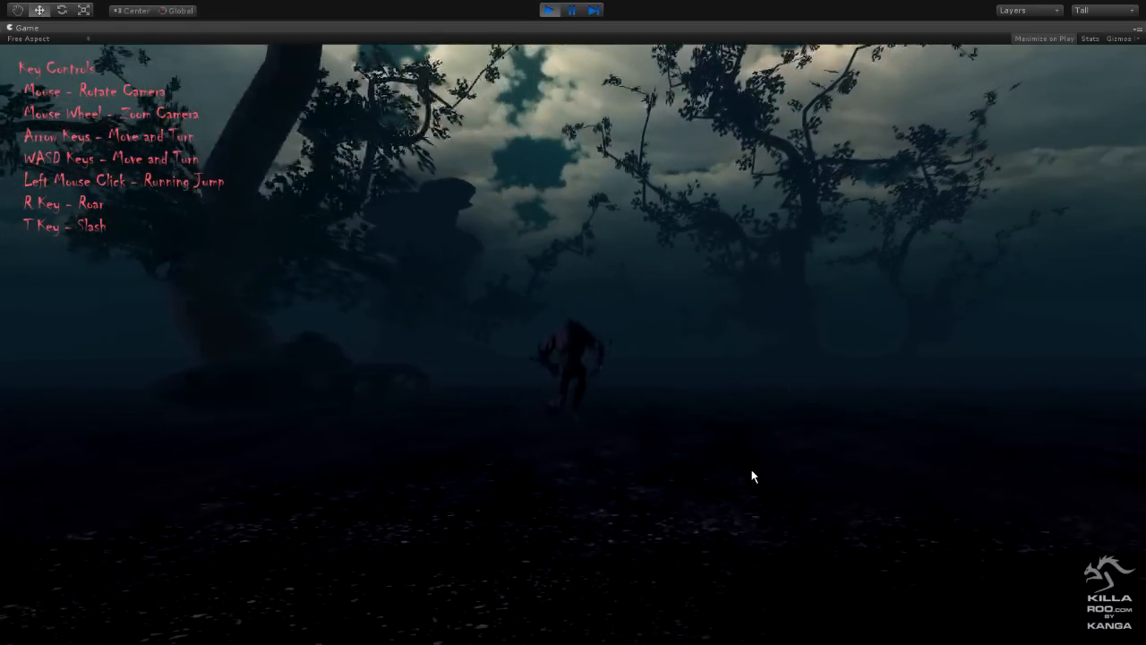
key("w")
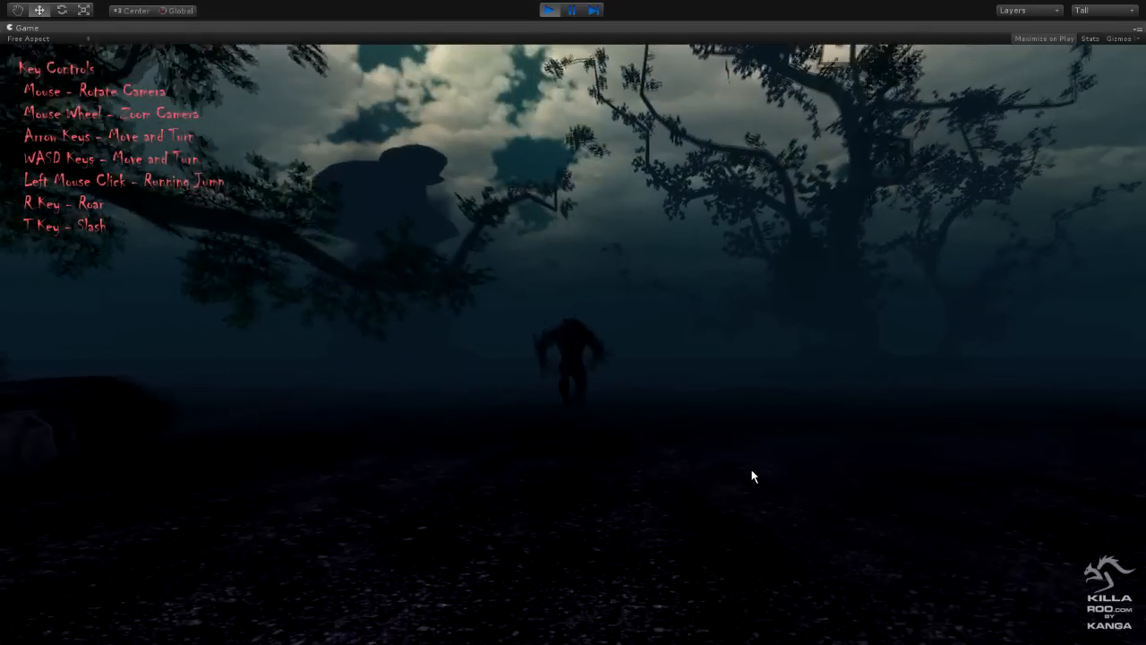
key("w")
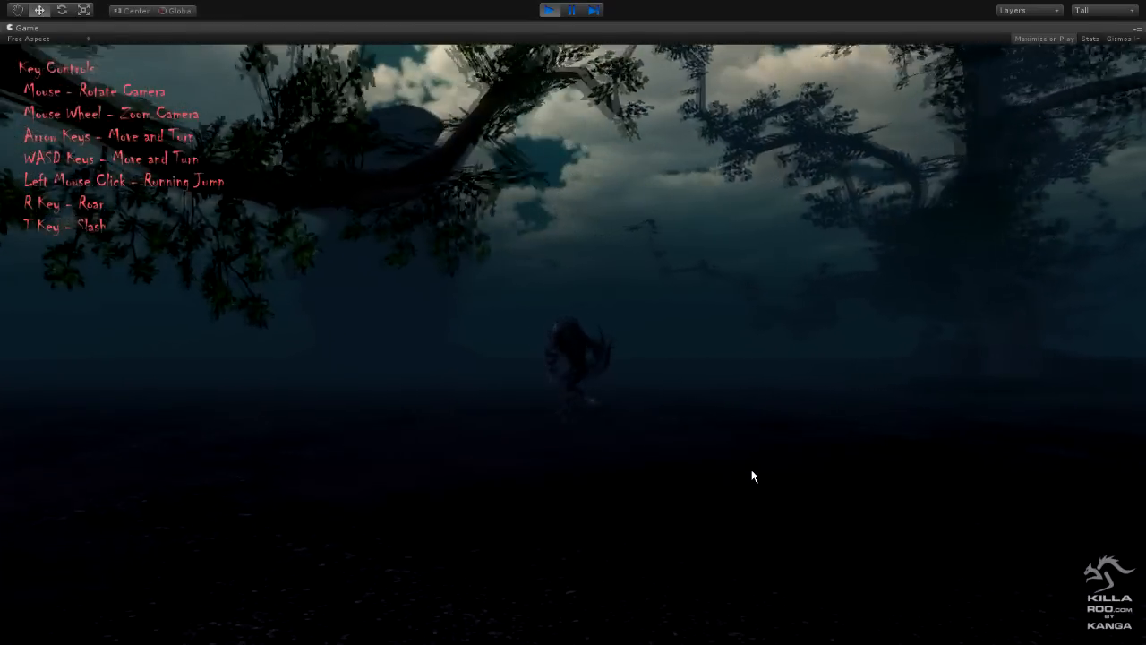
key("w")
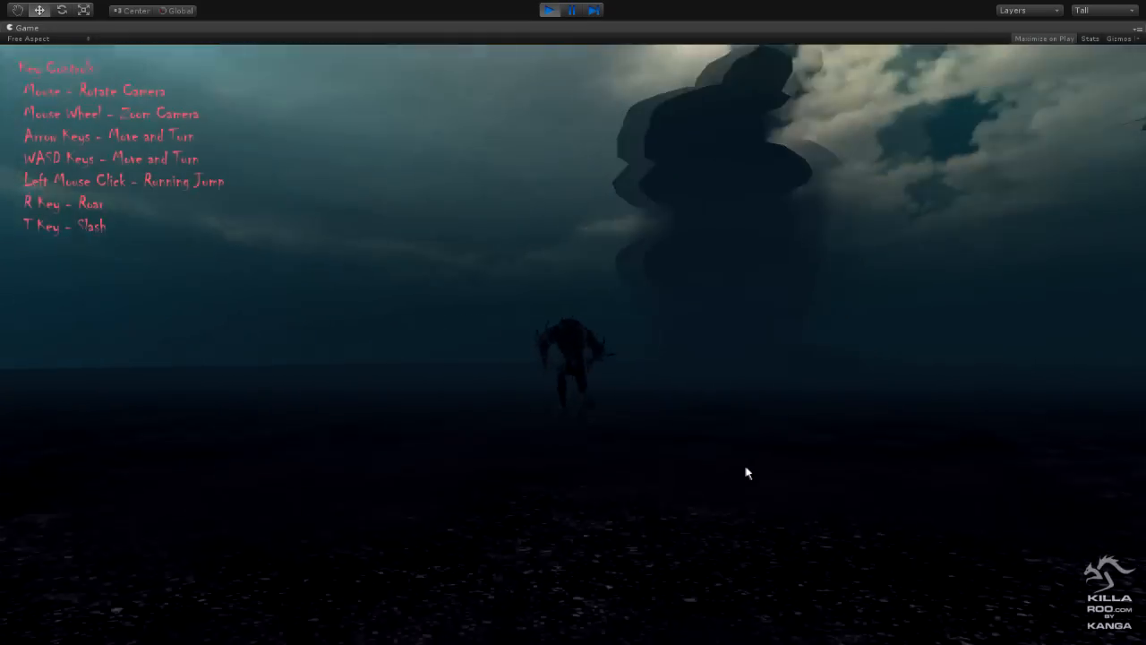
key("w")
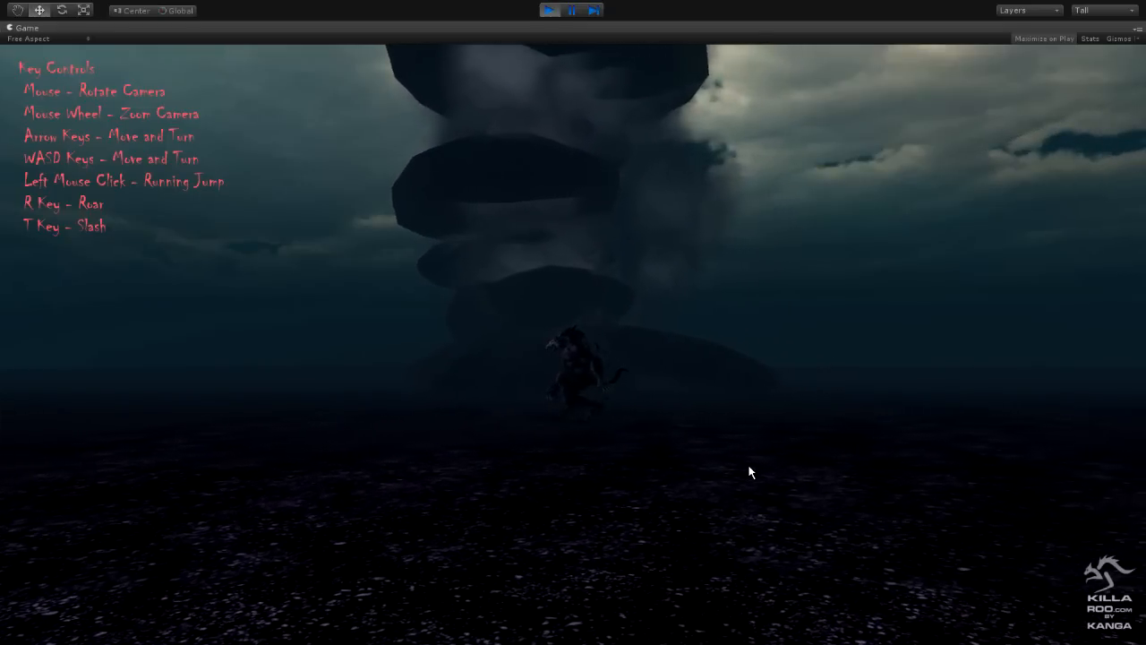
key("w")
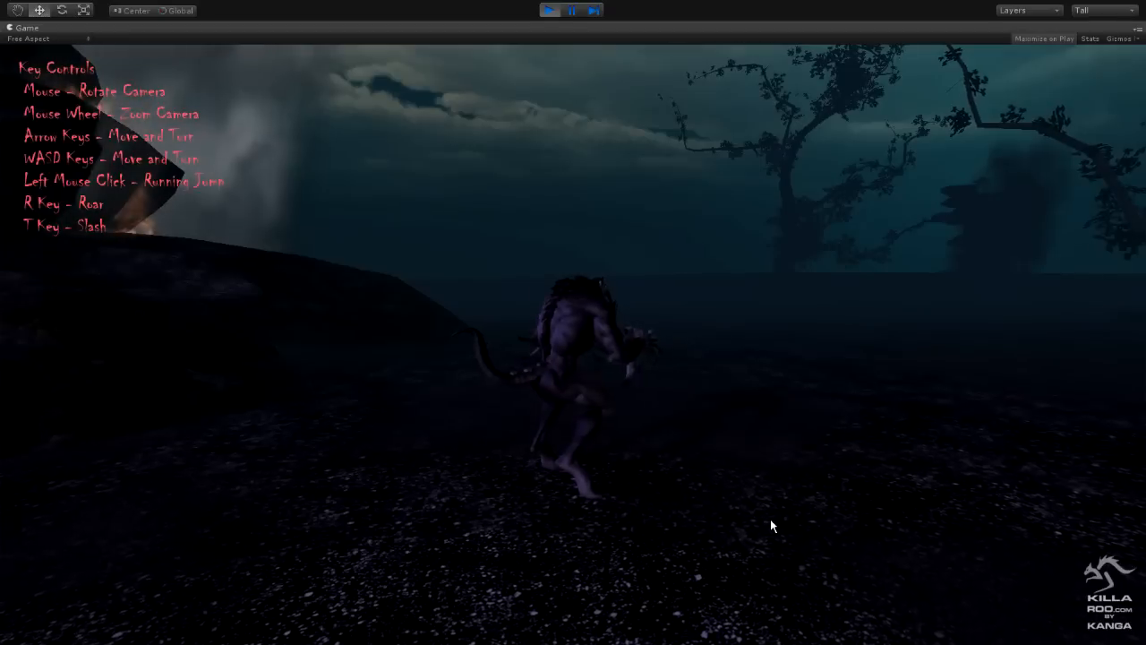
key("w")
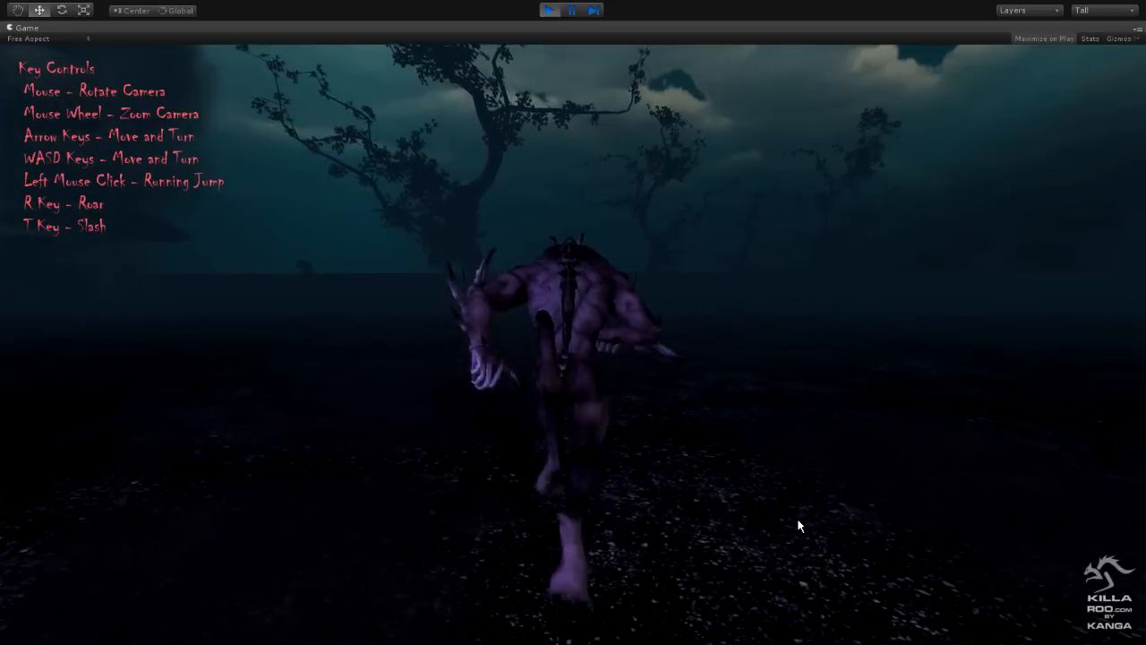
- Test the wolf's running jump, its turns in both directions and its Slash attack
left_click(799, 526)
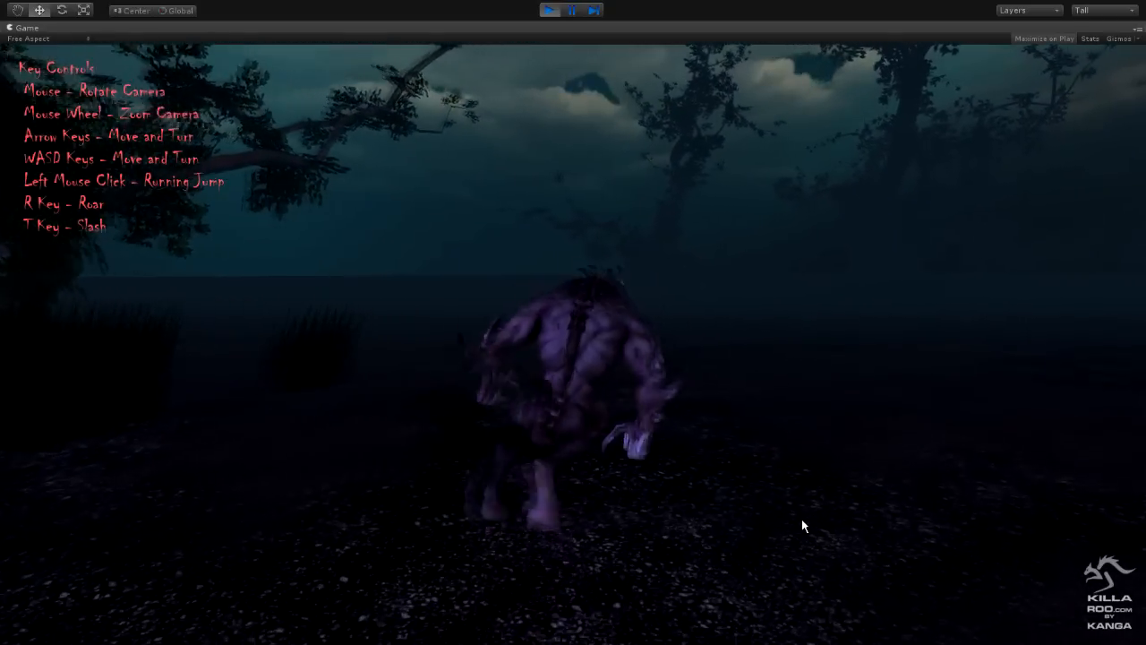
key("d")
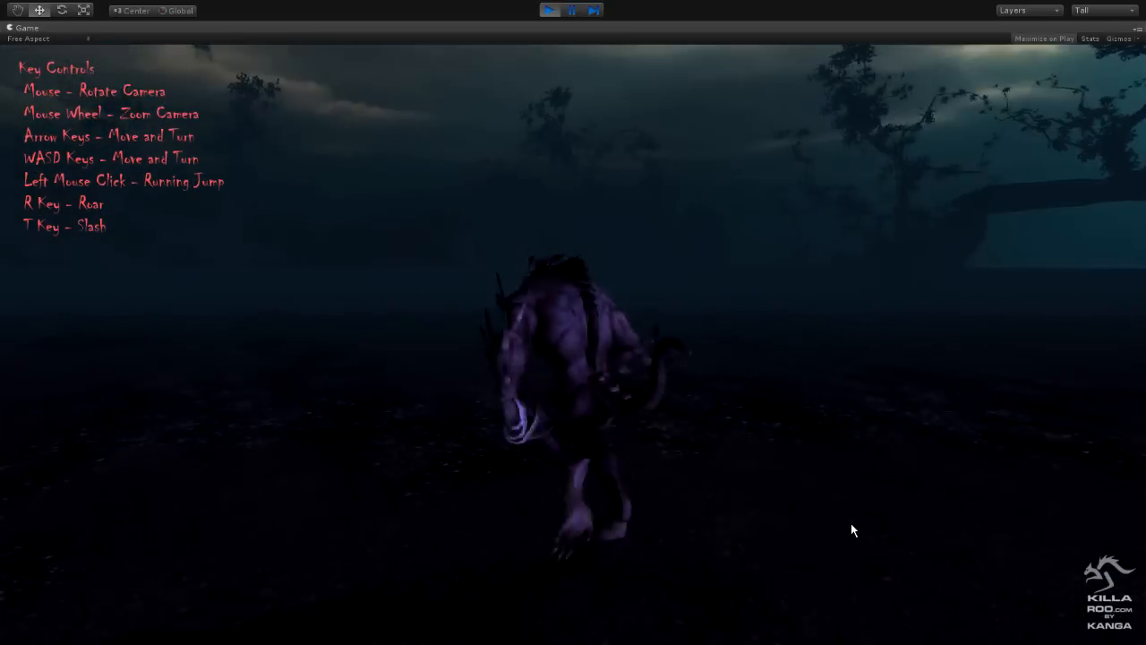
key("a")
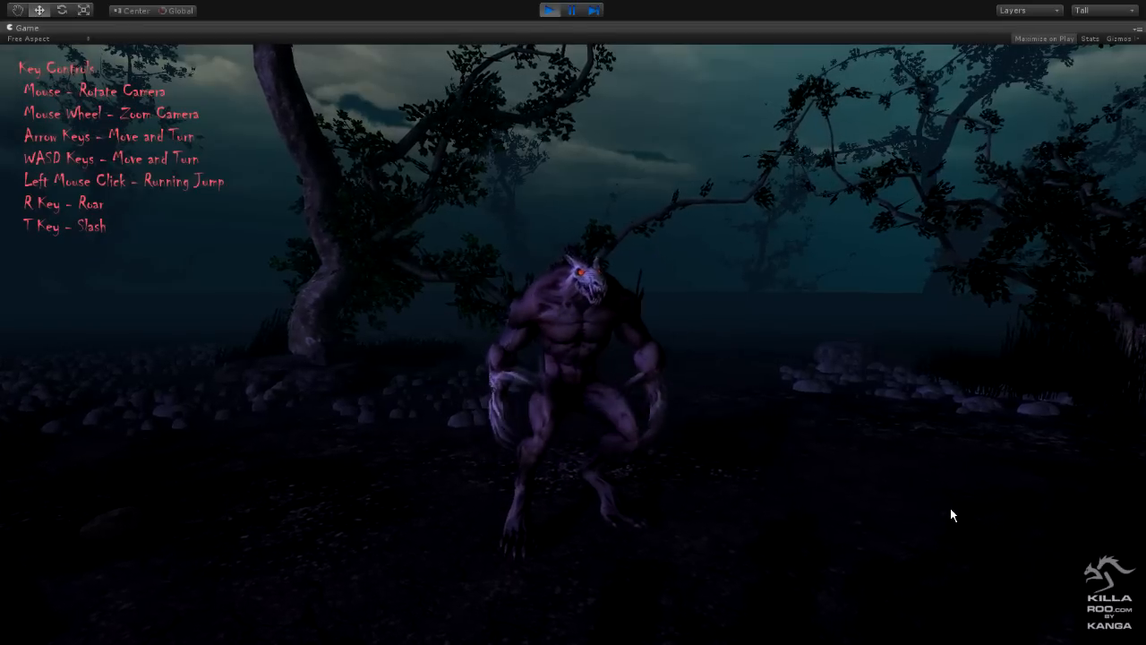
key("t")
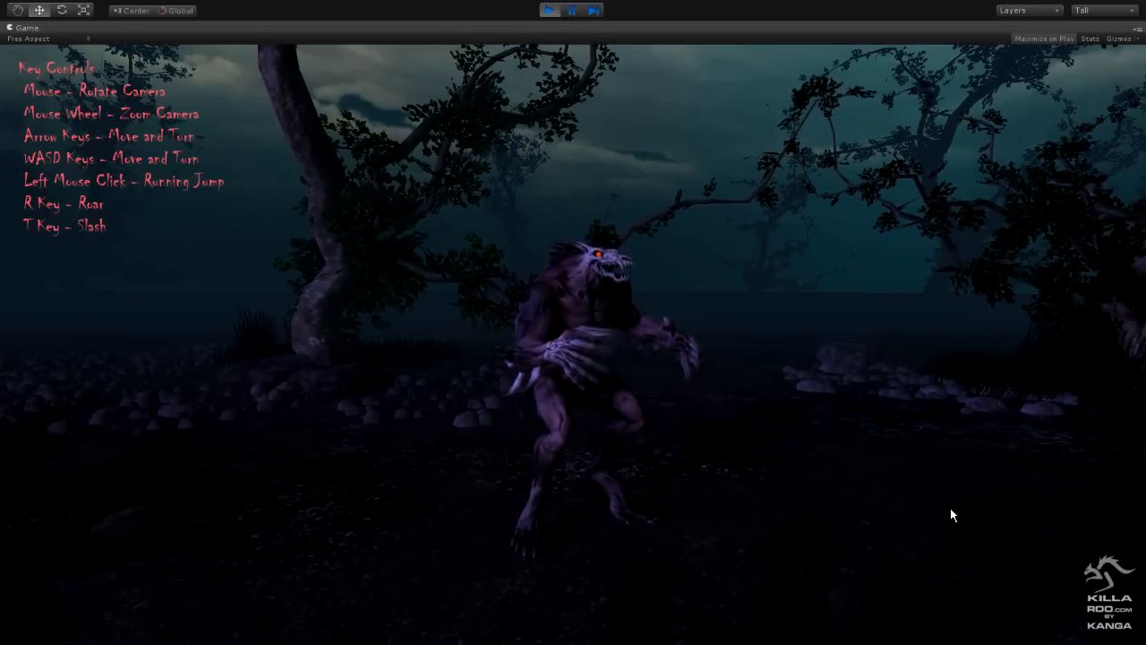